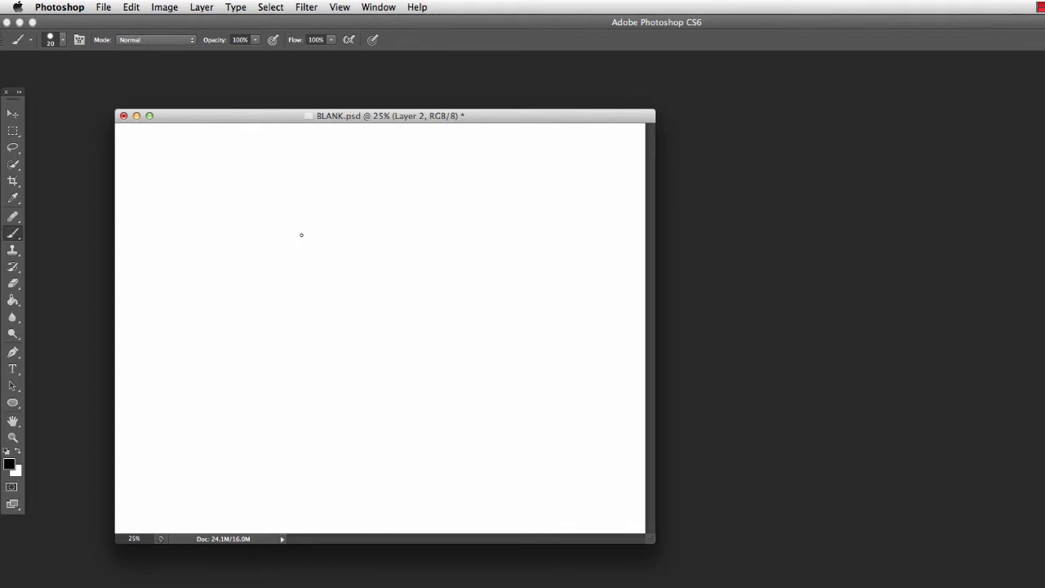
Paint a black wavy scribble across the canvas with the 20 px brush and enlarge the brush size to 85 px
mouse_move(271, 288)
mouse_down()
mouse_move(300, 269)
mouse_move(381, 256)
mouse_move(492, 281)
mouse_move(508, 332)
mouse_up()
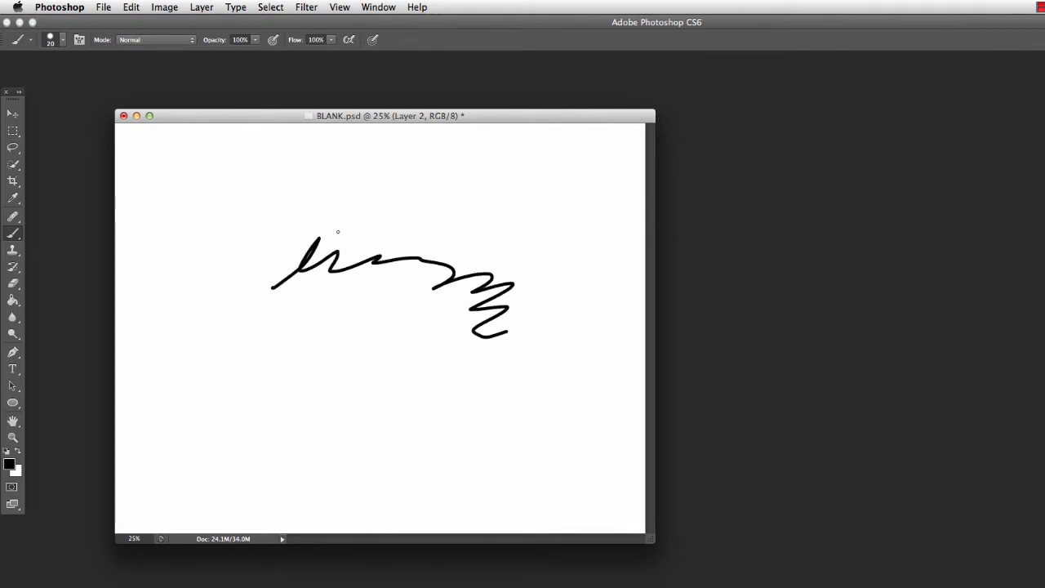
click(54, 41)
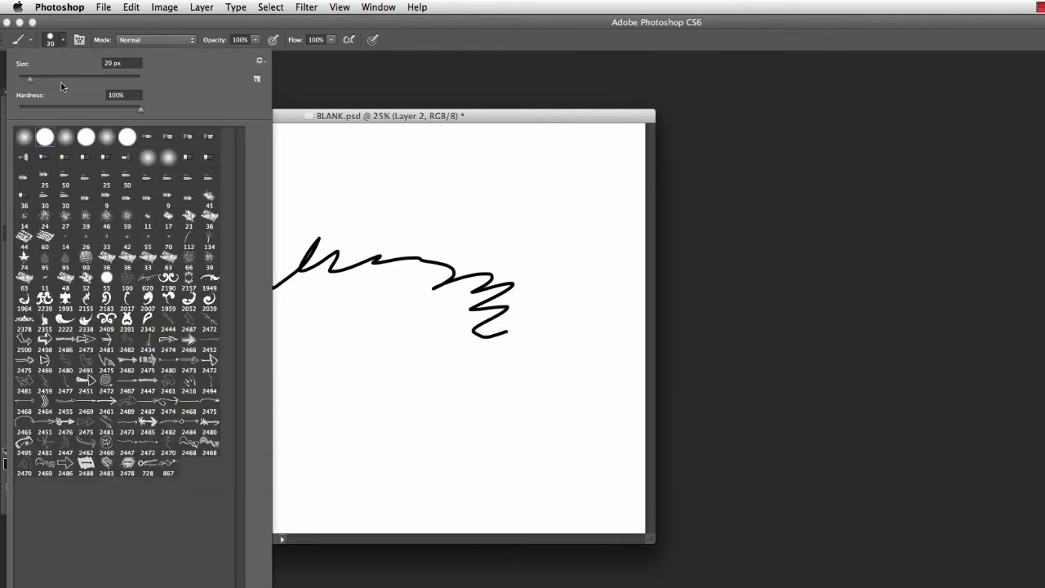
drag(30, 81, 70, 78)
drag(321, 114, 342, 107)
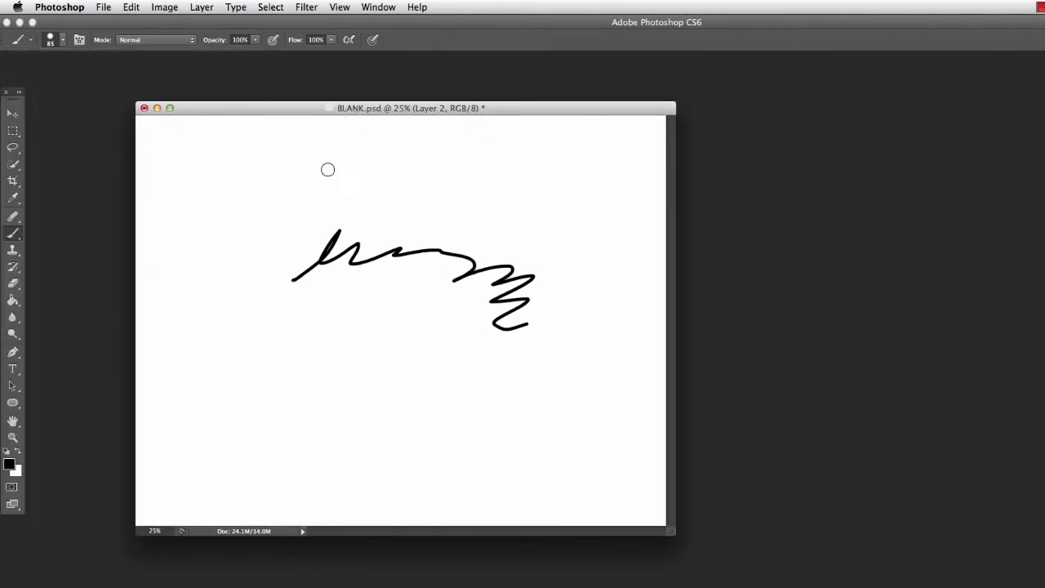
Paint several short black strokes above and just below the wavy scribble, varying the brush size between strokes
key(bracketleft)
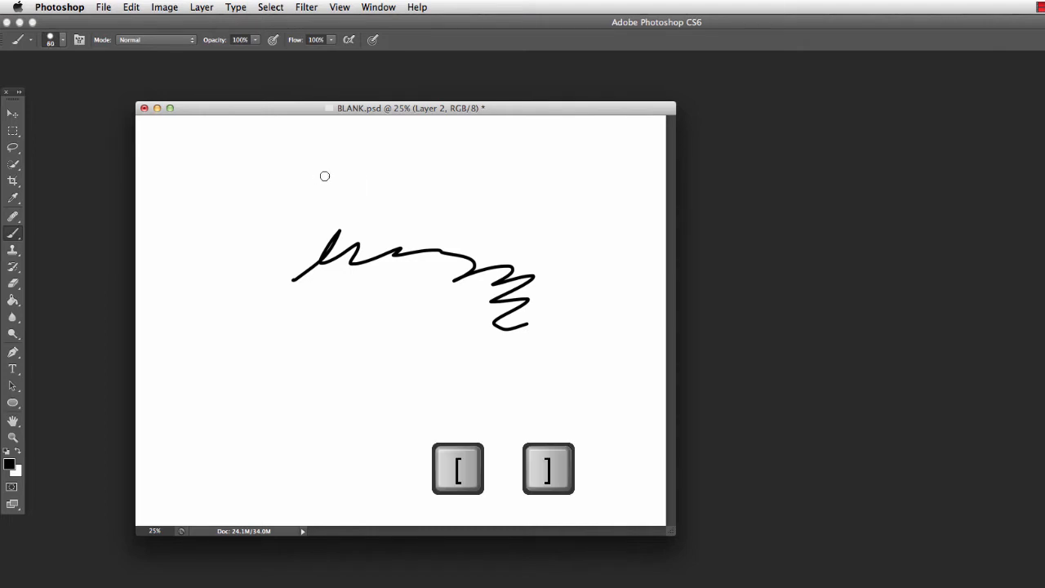
key(bracketleft)
mouse_move(291, 182)
mouse_down()
mouse_move(331, 164)
mouse_move(445, 197)
mouse_move(506, 246)
mouse_up()
key(bracketright)
key(bracketright)
key(bracketright)
key(bracketright)
key(bracketleft)
key(bracketleft)
key(bracketleft)
key(bracketleft)
key(bracketleft)
key(bracketleft)
mouse_move(431, 231)
mouse_down()
mouse_move(336, 215)
mouse_move(292, 228)
mouse_up()
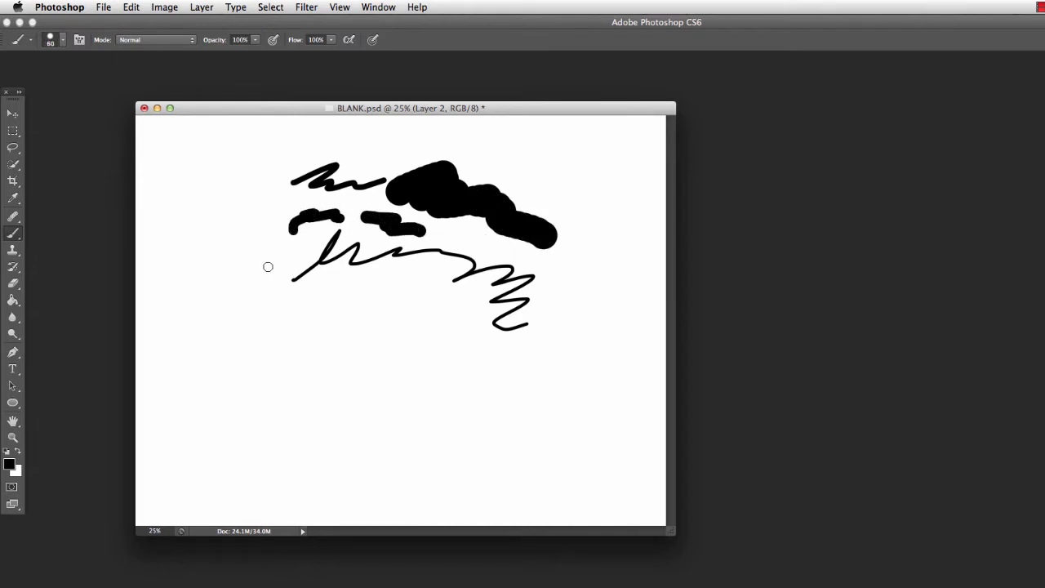
key(bracketleft)
mouse_move(430, 299)
mouse_down()
mouse_move(394, 284)
mouse_move(357, 288)
mouse_up()
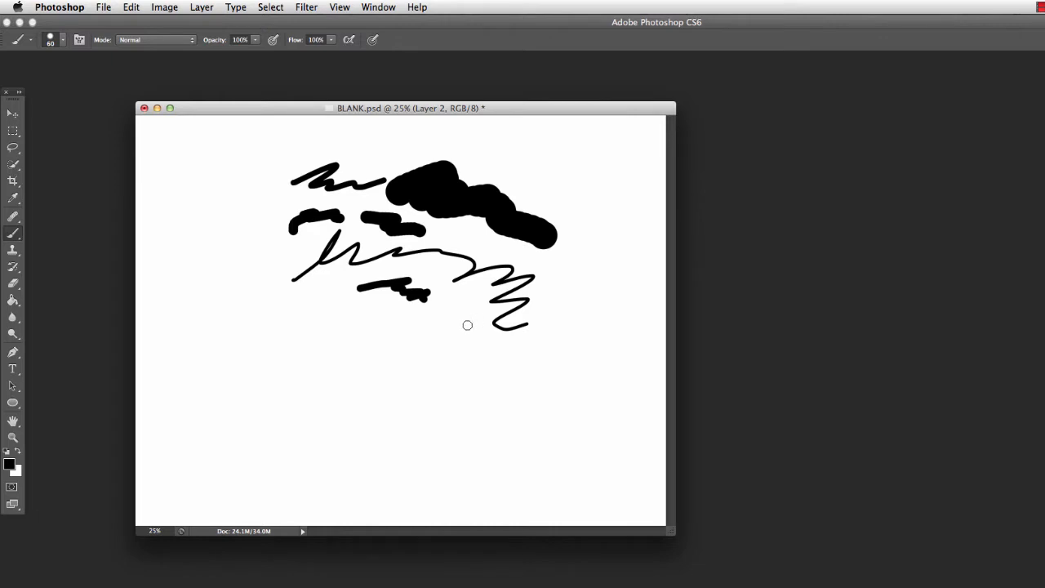
Toggle the precise brush cursor and paint two short 125 px strokes in the lower half of the canvas
key(bracketright)
key(bracketright)
key(Caps_Lock)
drag(394, 369, 529, 373)
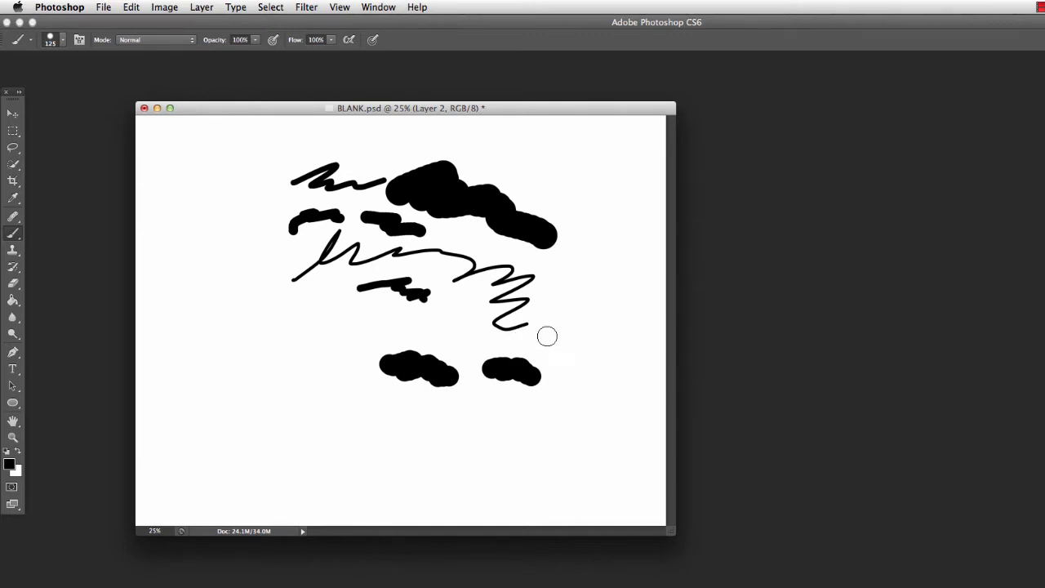
Switch to the crosshair brush cursor and paint a short thick blob near the canvas's right edge
key(bracketleft)
key(bracketleft)
key(bracketleft)
key(bracketleft)
key(bracketright)
key(bracketright)
key(bracketright)
key(bracketright)
key(Caps_Lock)
key(bracketright)
drag(567, 347, 580, 354)
Stamp two increasingly large black dots below the blob, enlarging the brush to 800 px for the second
key(bracketright)
key(bracketright)
key(bracketright)
key(bracketright)
key(bracketright)
click(591, 390)
key(bracketright)
key(bracketright)
key(bracketright)
click(522, 434)
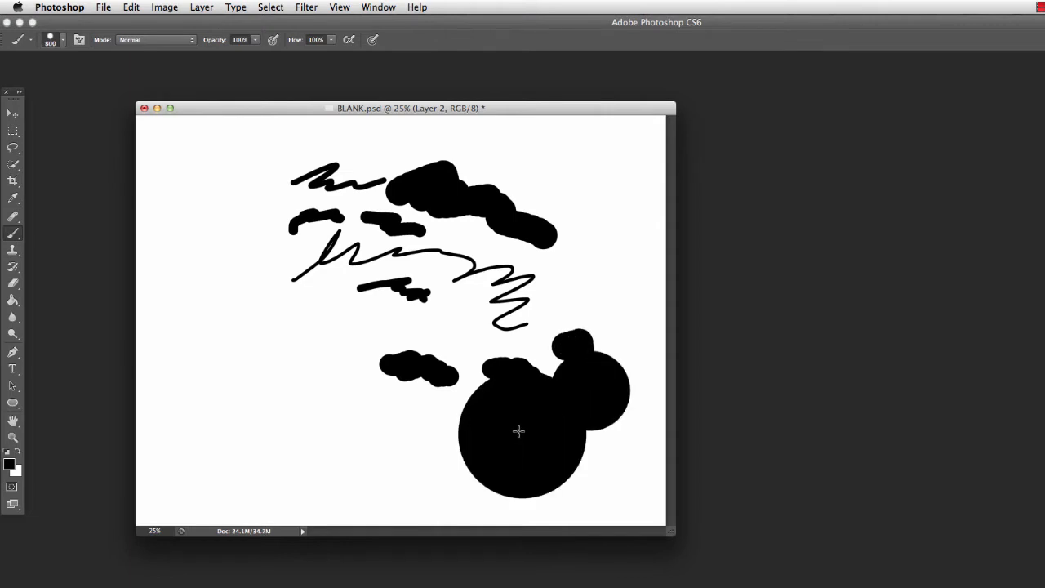
Stamp another 800 px dot beside the largest one, followed by three progressively smaller dots toward the canvas's left side
click(429, 439)
key(bracketleft)
key(bracketleft)
key(bracketleft)
key(bracketleft)
key(bracketleft)
click(347, 405)
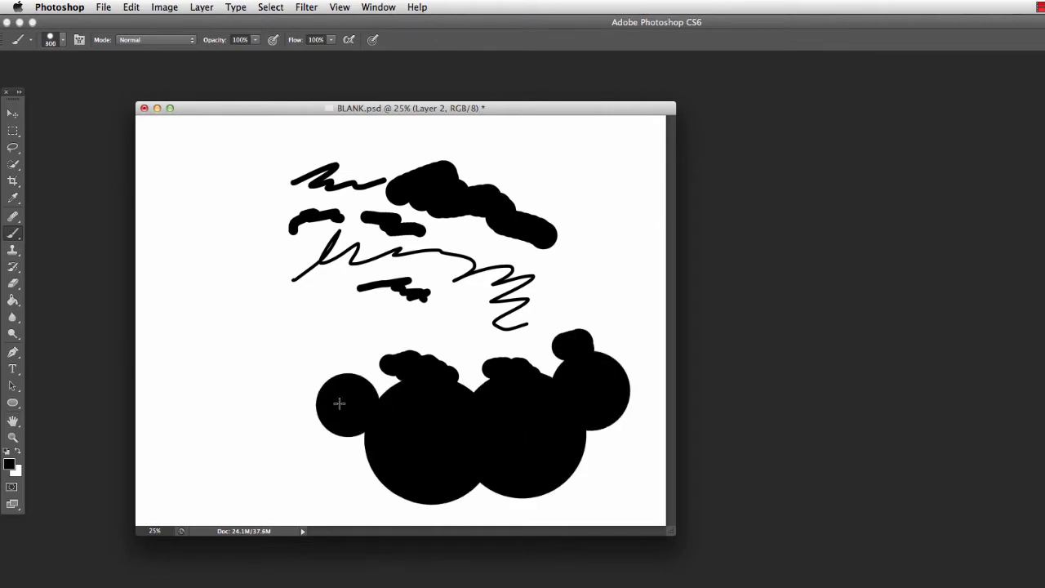
key(bracketleft)
key(bracketleft)
key(bracketleft)
click(304, 377)
click(325, 341)
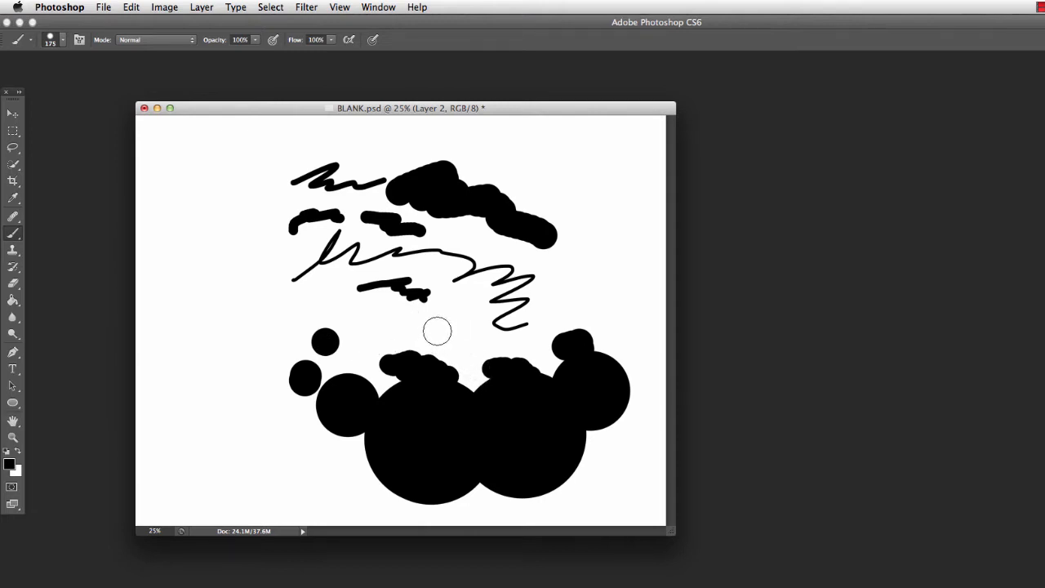
Reduce the round brush size to 90 px
key(bracketleft)
key(bracketleft)
key(bracketleft)
key(bracketleft)
key(bracketleft)
key(bracketright)
key(bracketright)
Select the 2489 px curved outline arrow brush preset and reduce its size to 900 px
click(63, 40)
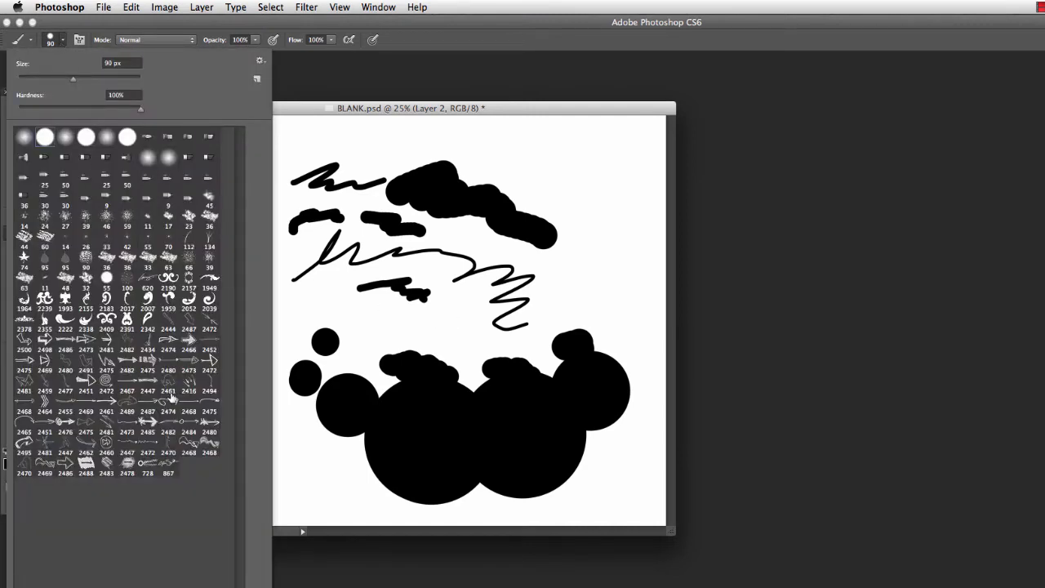
click(127, 402)
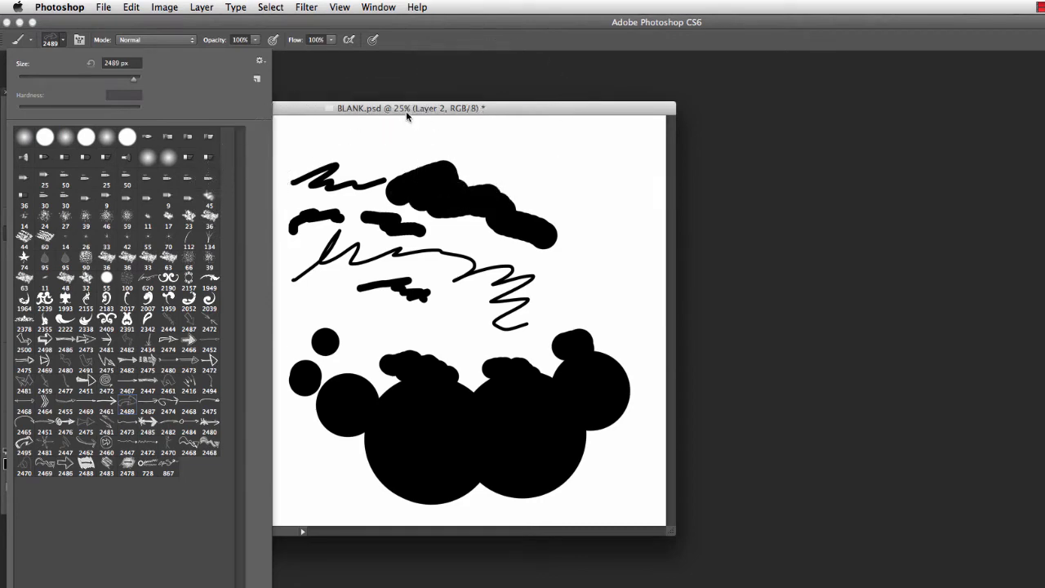
drag(402, 110, 497, 130)
key(bracketleft)
key(bracketleft)
key(bracketleft)
key(bracketleft)
key(bracketleft)
key(bracketleft)
key(bracketleft)
key(bracketleft)
key(bracketleft)
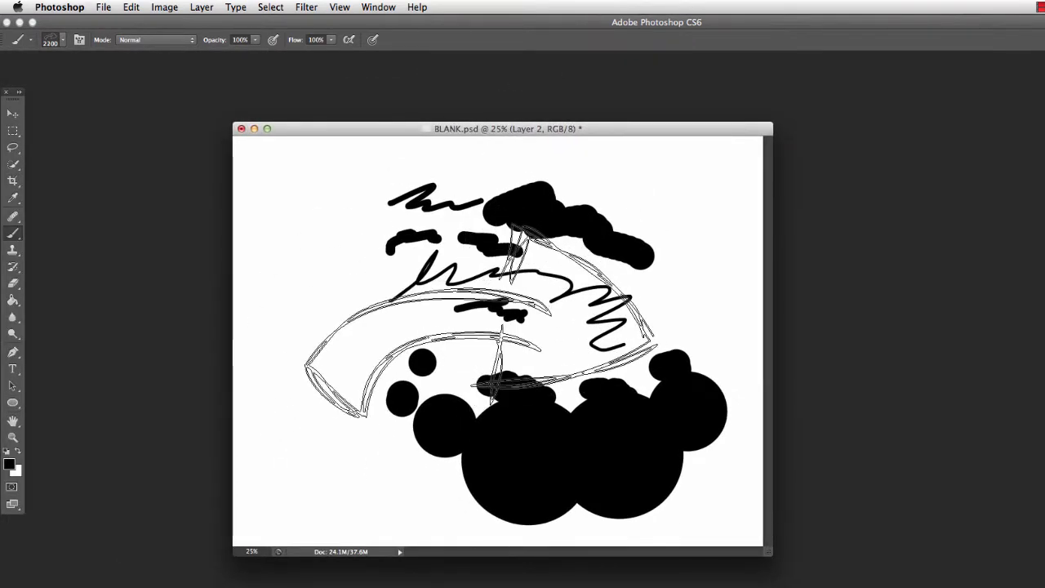
key(bracketleft)
key(bracketleft)
key(bracketleft)
key(bracketleft)
key(bracketleft)
key(bracketleft)
key(bracketleft)
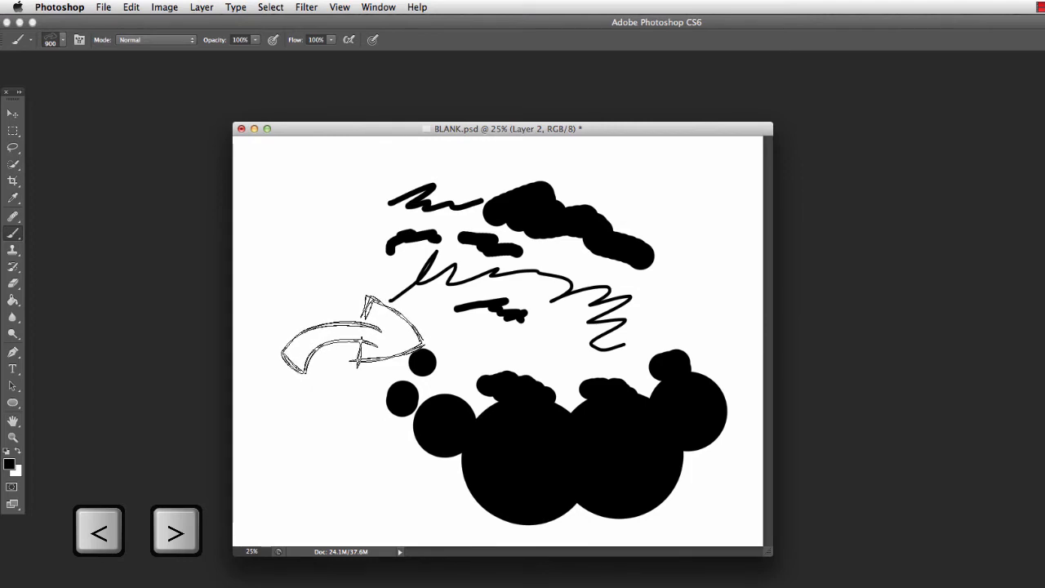
Cycle forward through the arrow brush presets and reduce the size of a thin arrow brush to 1000 px
key(period)
key(period)
key(period)
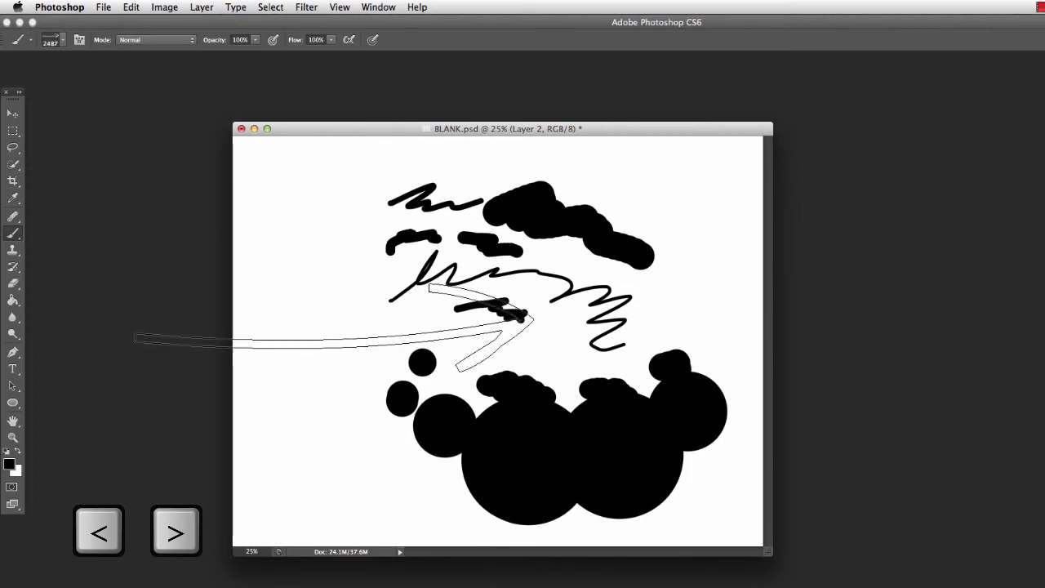
key(period)
key(period)
key(period)
key(period)
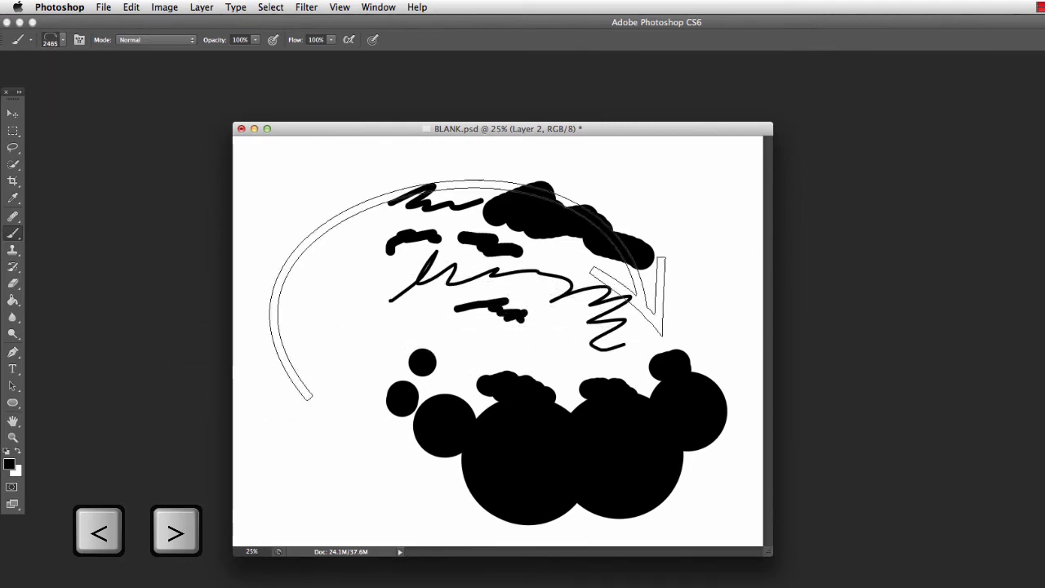
key(period)
key(period)
key(period)
key(period)
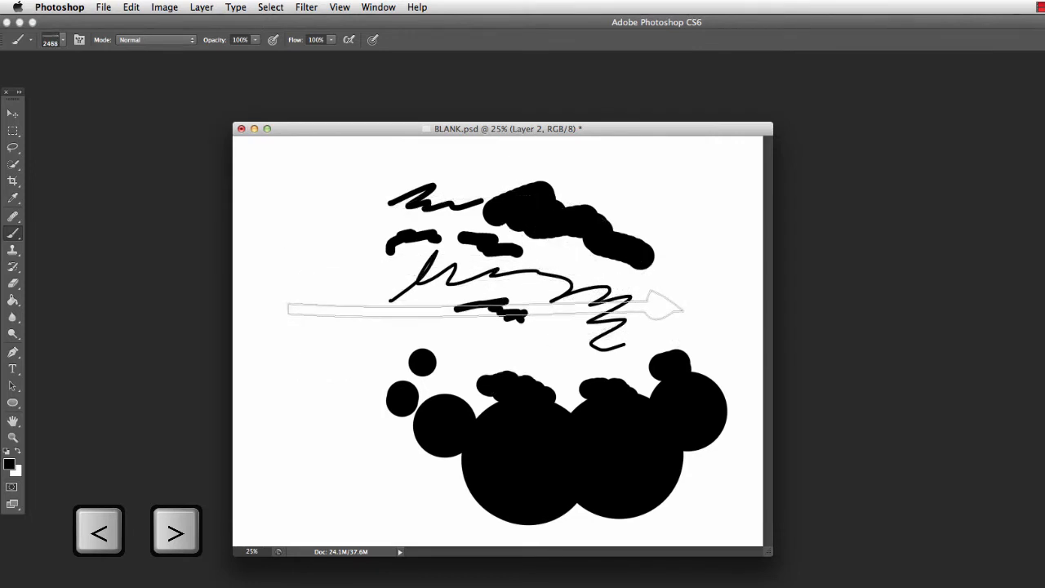
key(period)
key(period)
key(period)
key(period)
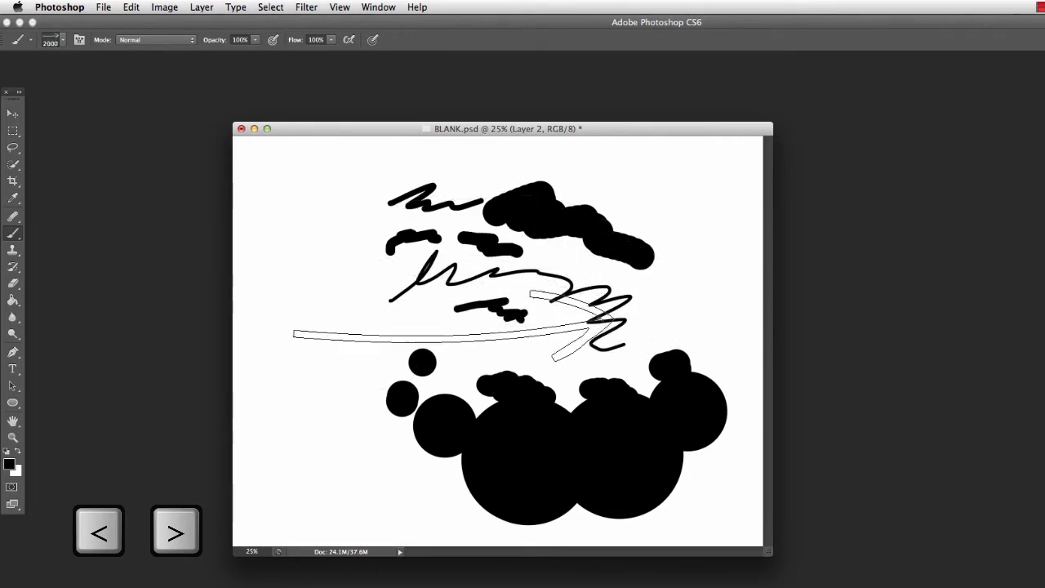
key(bracketleft)
key(bracketleft)
key(bracketleft)
key(bracketleft)
key(bracketleft)
key(bracketleft)
key(bracketleft)
key(bracketleft)
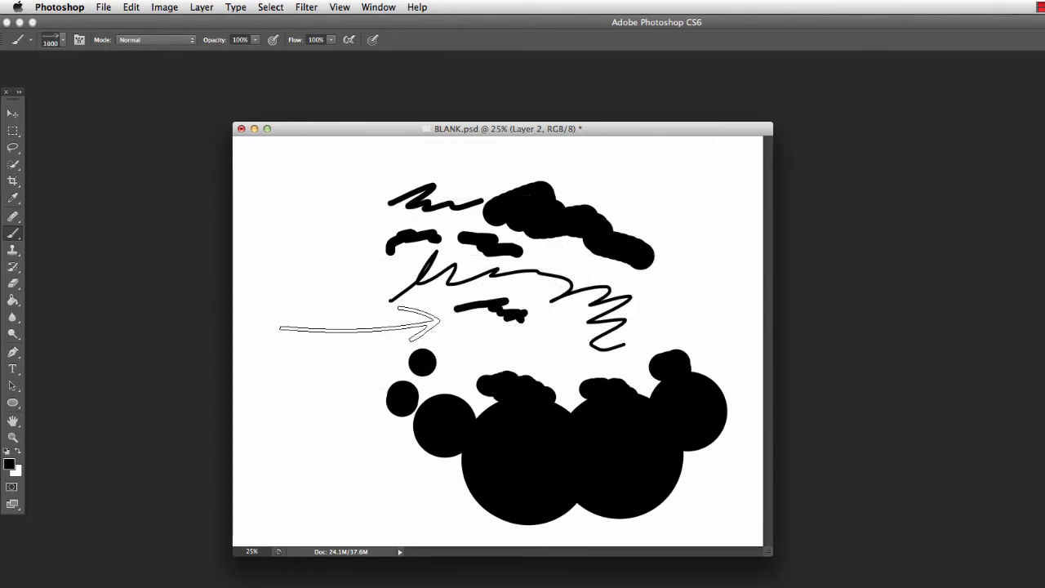
Cycle through more arrow brush presets until the 2469 px straight arrow is active
key(period)
key(period)
key(period)
key(period)
key(period)
key(period)
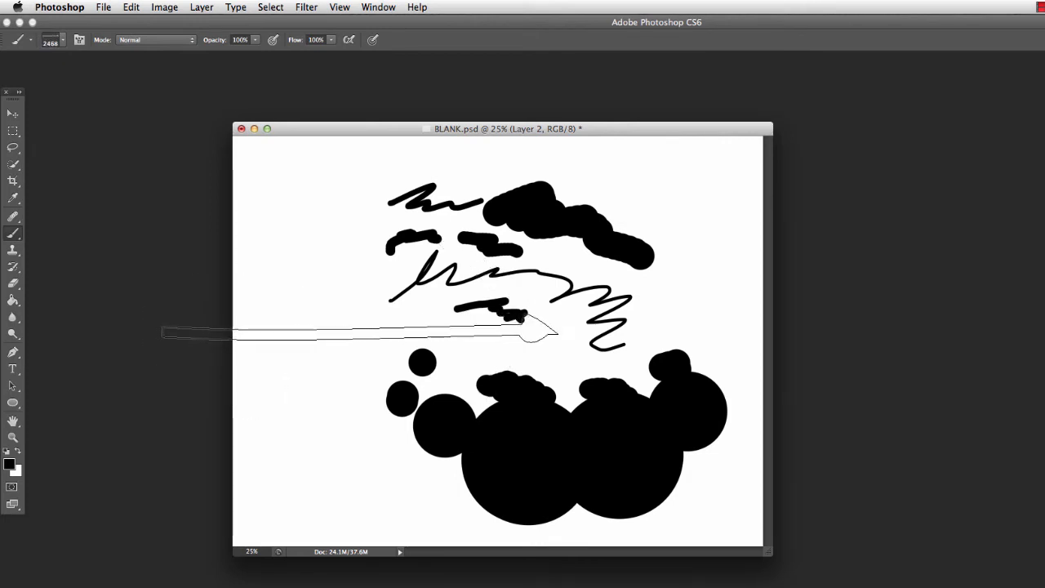
key(period)
key(period)
key(period)
key(period)
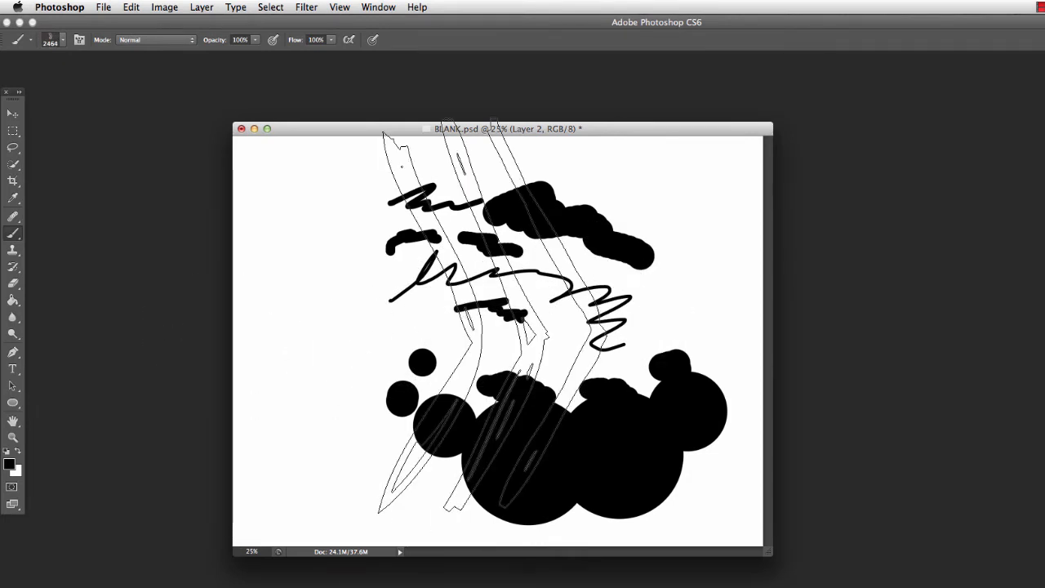
key(period)
key(period)
key(period)
key(period)
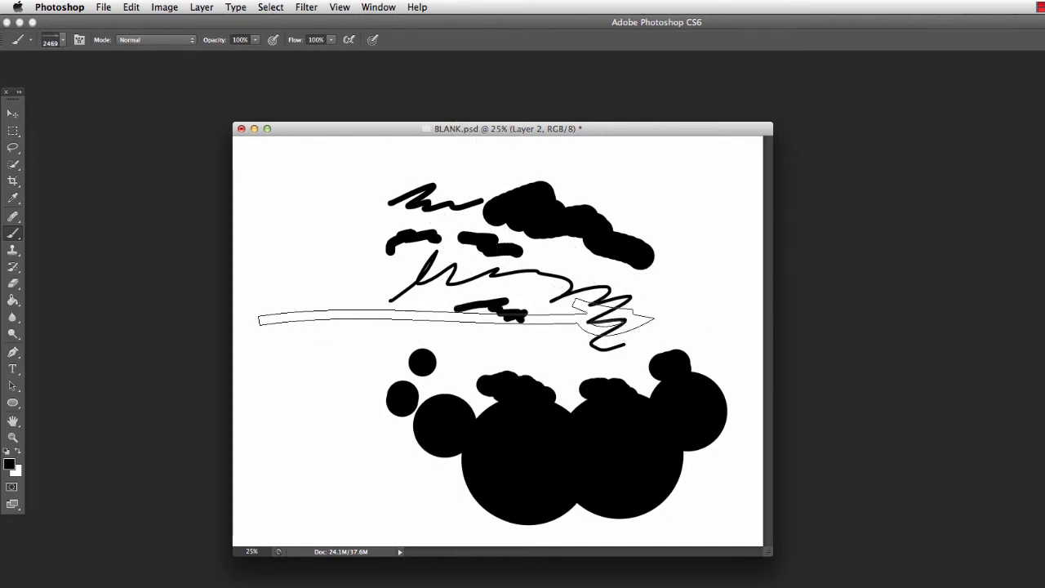
Choose a hard round brush, reduce its size to 250 px and paint a blob in the canvas's upper-left area
click(63, 43)
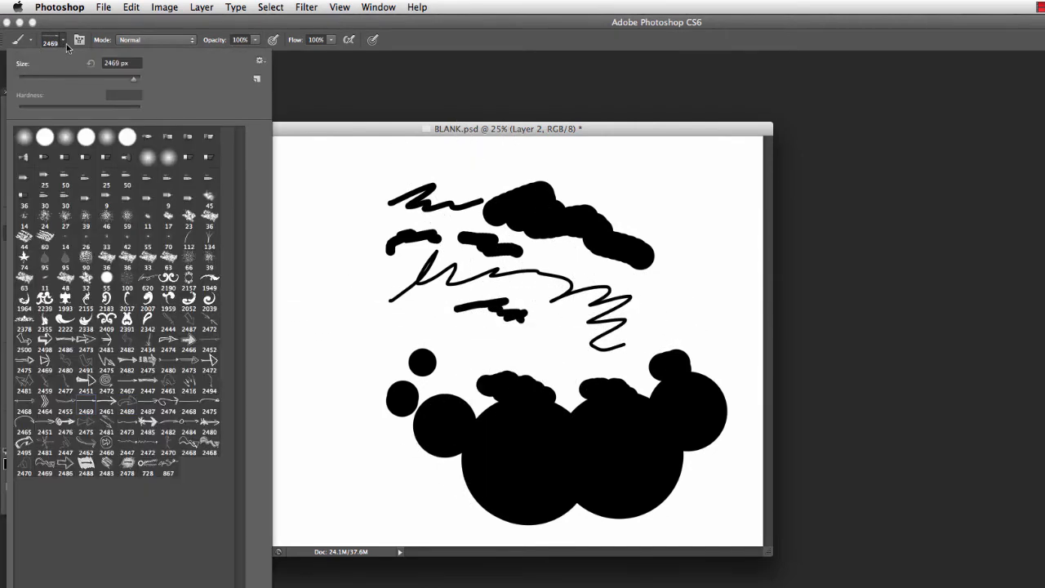
click(85, 138)
drag(291, 129, 334, 132)
click(63, 42)
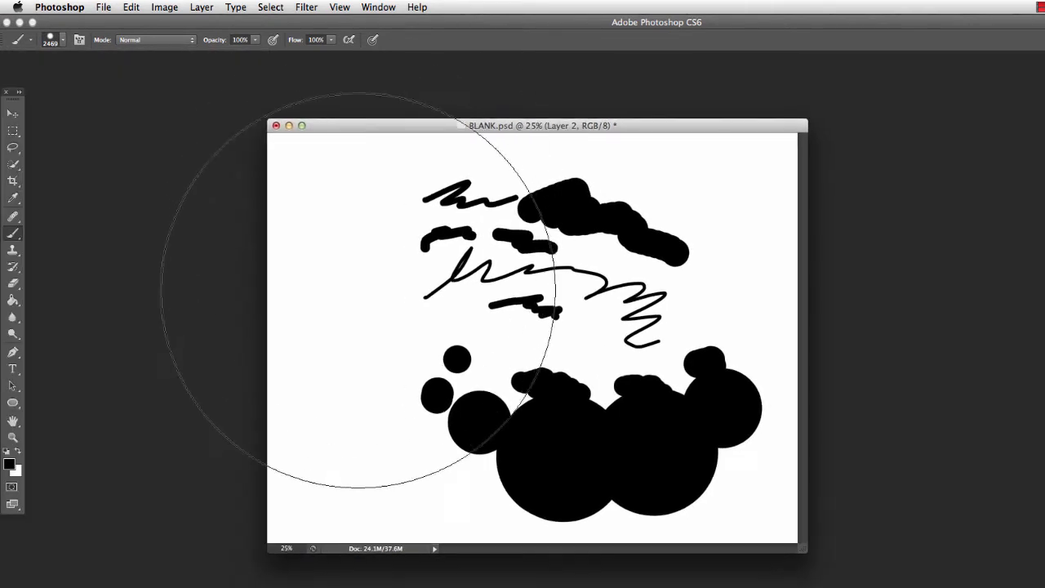
key(bracketleft)
key(bracketleft)
key(bracketleft)
key(bracketleft)
key(bracketleft)
key(bracketleft)
key(bracketleft)
key(bracketleft)
key(bracketleft)
key(bracketleft)
key(bracketleft)
key(bracketleft)
key(bracketleft)
key(bracketleft)
key(bracketleft)
key(bracketleft)
key(bracketleft)
key(bracketleft)
key(bracketleft)
key(bracketleft)
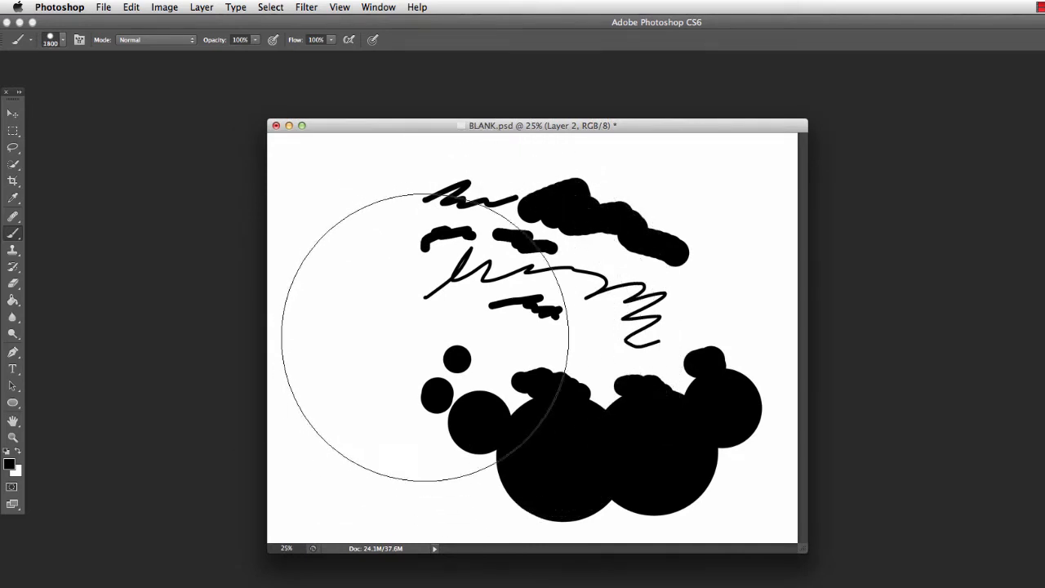
key(bracketleft)
key(bracketleft)
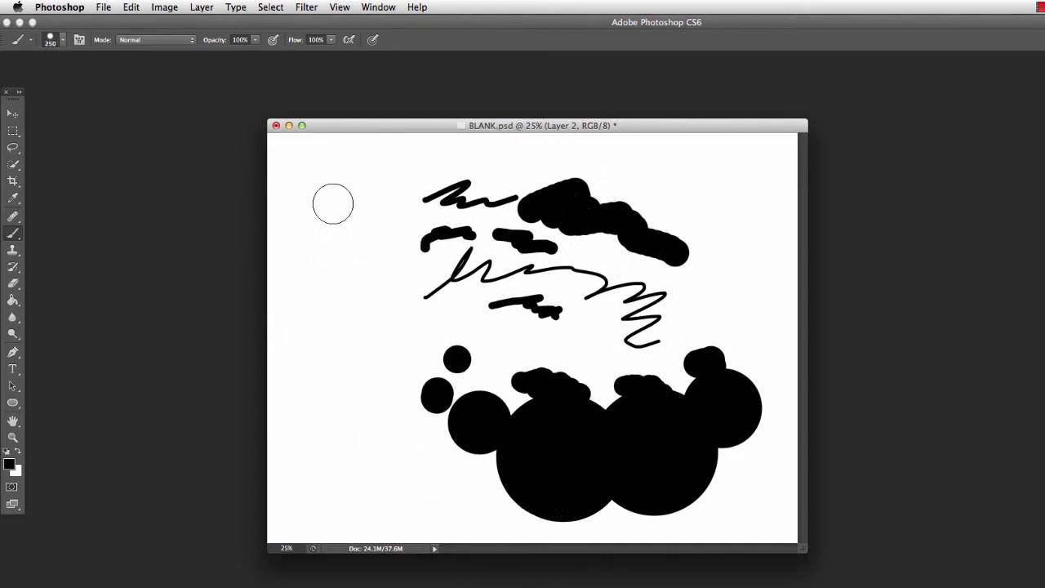
drag(333, 204, 367, 229)
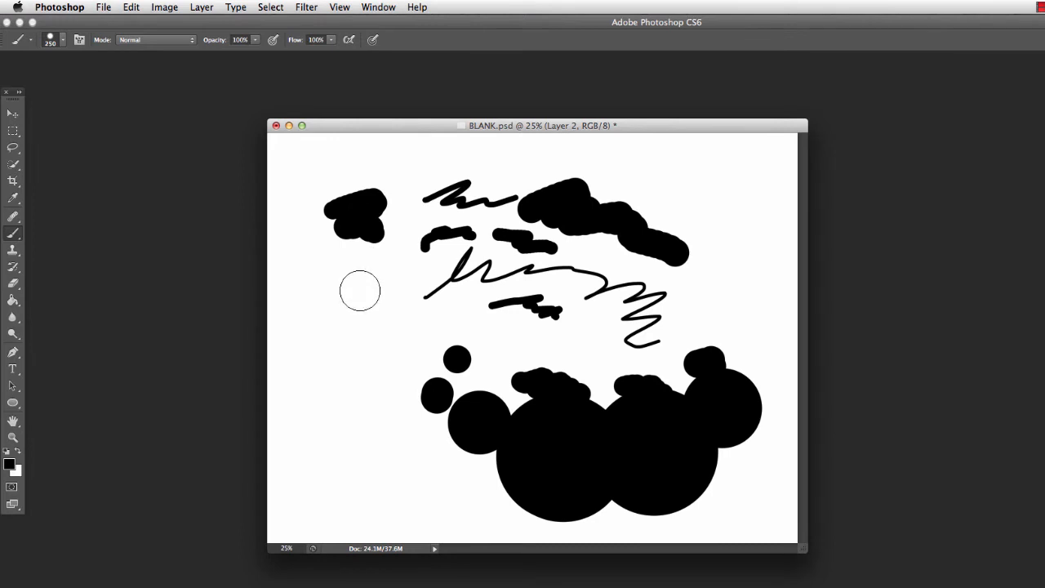
Paint three 250 px strokes beneath the new blob, alternating the brush hardness between soft, hard and soft
key(bracketleft)
mouse_move(350, 289)
mouse_down()
mouse_move(385, 310)
mouse_move(331, 296)
mouse_move(347, 288)
mouse_up()
key(shift+bracketright)
key(shift+bracketright)
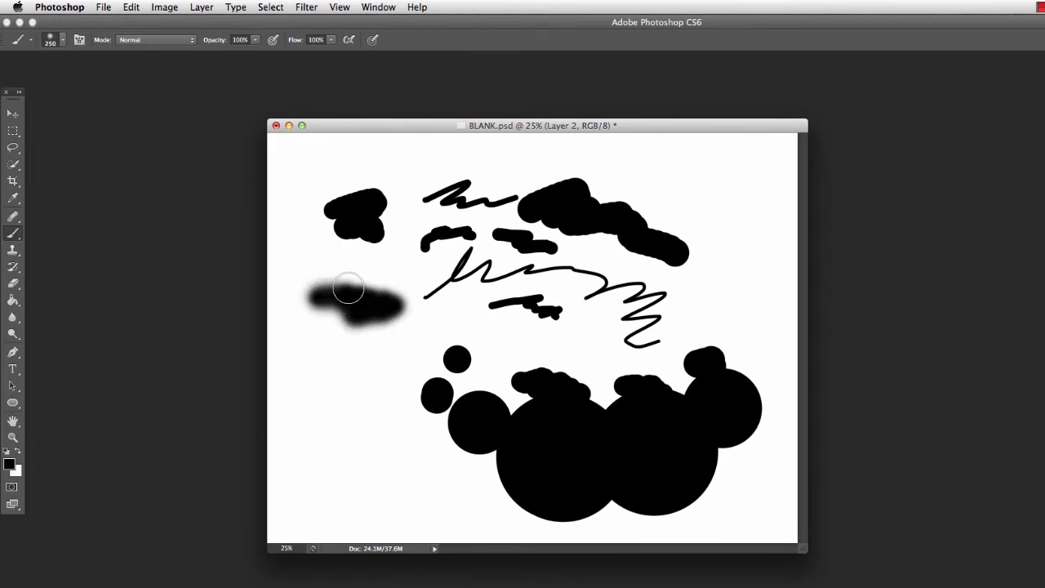
drag(338, 356, 396, 354)
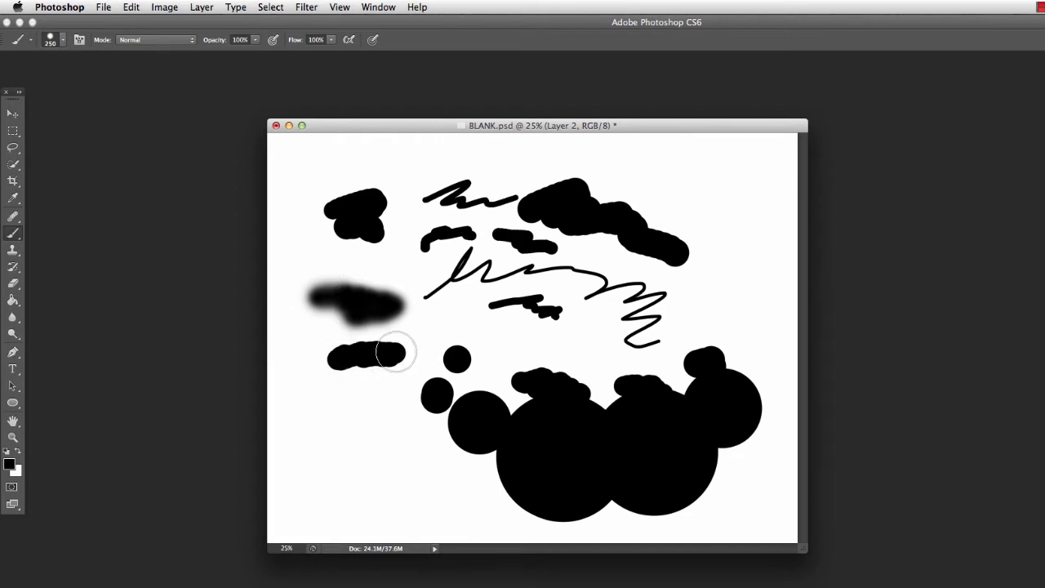
key(shift+bracketleft)
key(shift+bracketleft)
drag(340, 385, 416, 399)
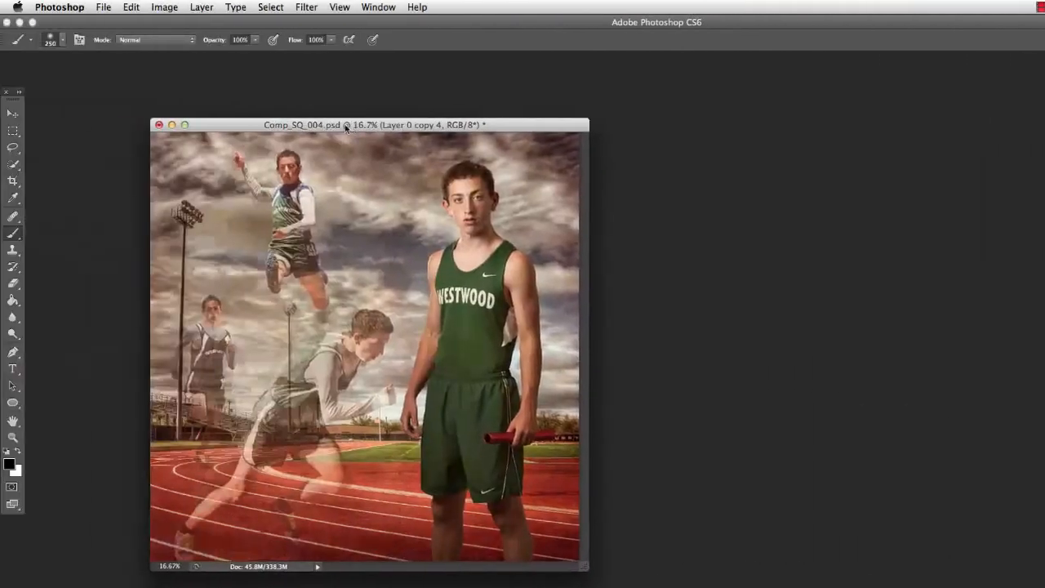
Place the Layers panel beside the Comp_SQ_004.psd image and hide the Topaz layer
drag(362, 126, 377, 121)
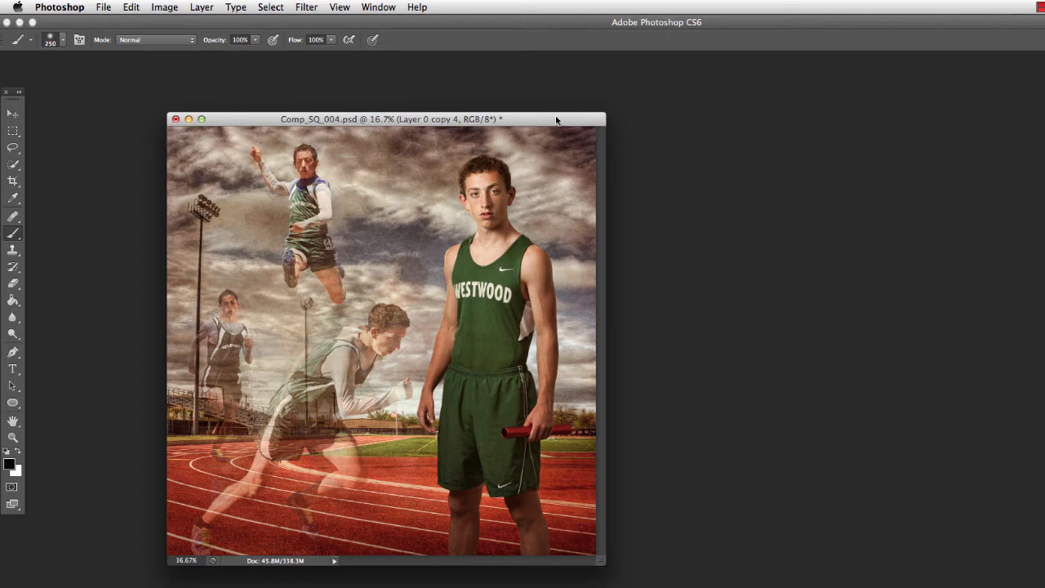
drag(1044, 473, 669, 167)
click(640, 253)
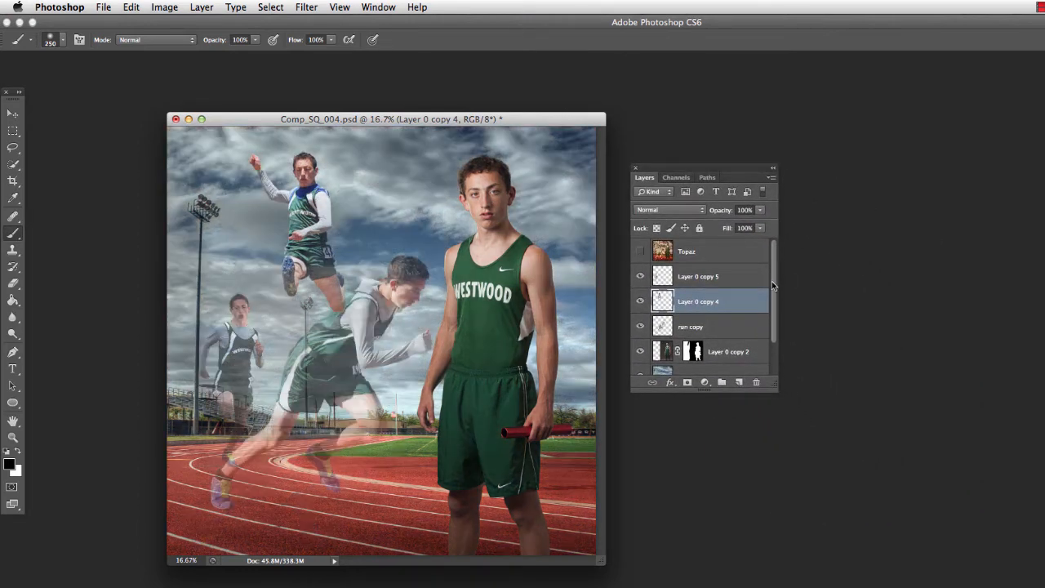
Select the run copy layer and move its sprinting runner slightly up and to the right with the Move tool
mouse_move(772, 285)
mouse_down()
mouse_move(771, 300)
mouse_move(776, 281)
mouse_up()
click(703, 326)
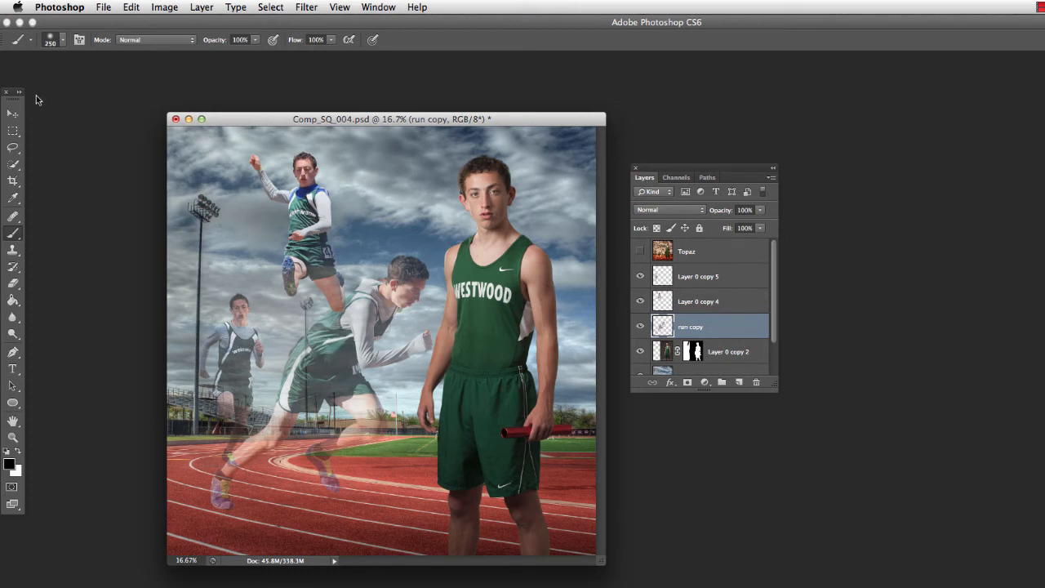
click(16, 115)
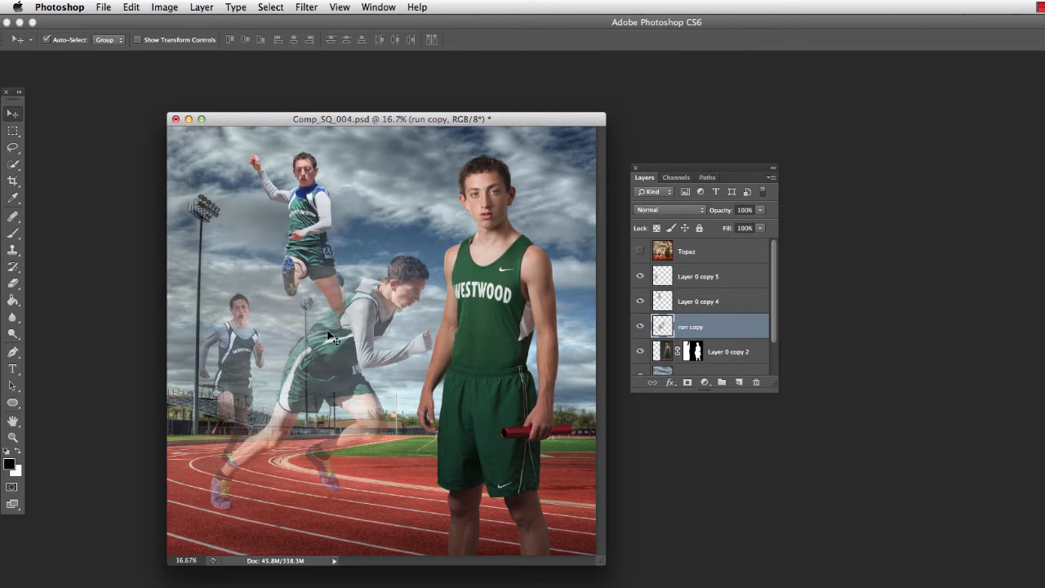
mouse_move(327, 338)
mouse_down()
mouse_move(339, 342)
mouse_move(339, 326)
mouse_up()
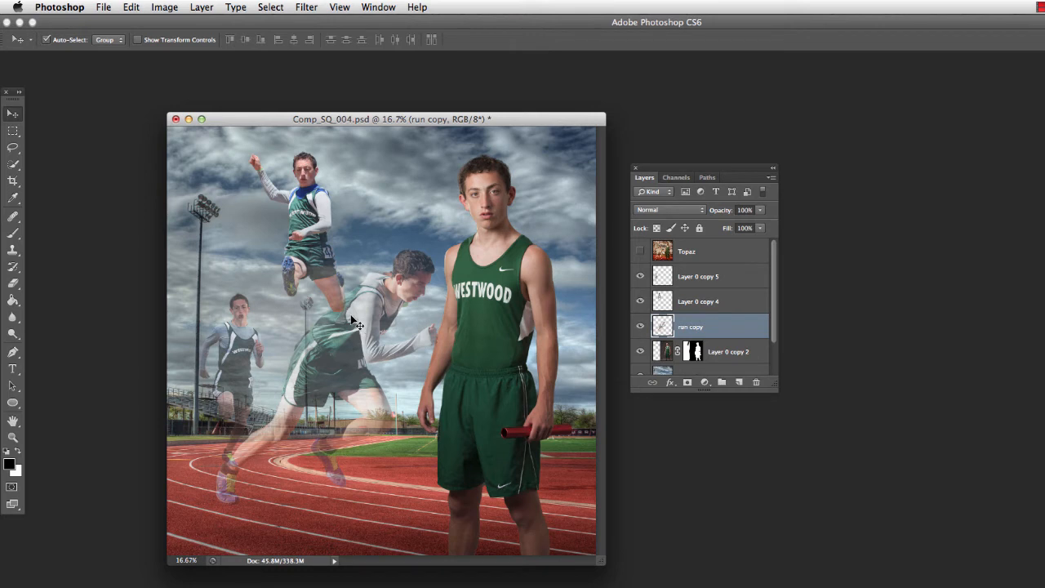
Shift the run copy layer up and down through the layer stack, leaving it directly beneath the Topaz layer
key(super+bracketright)
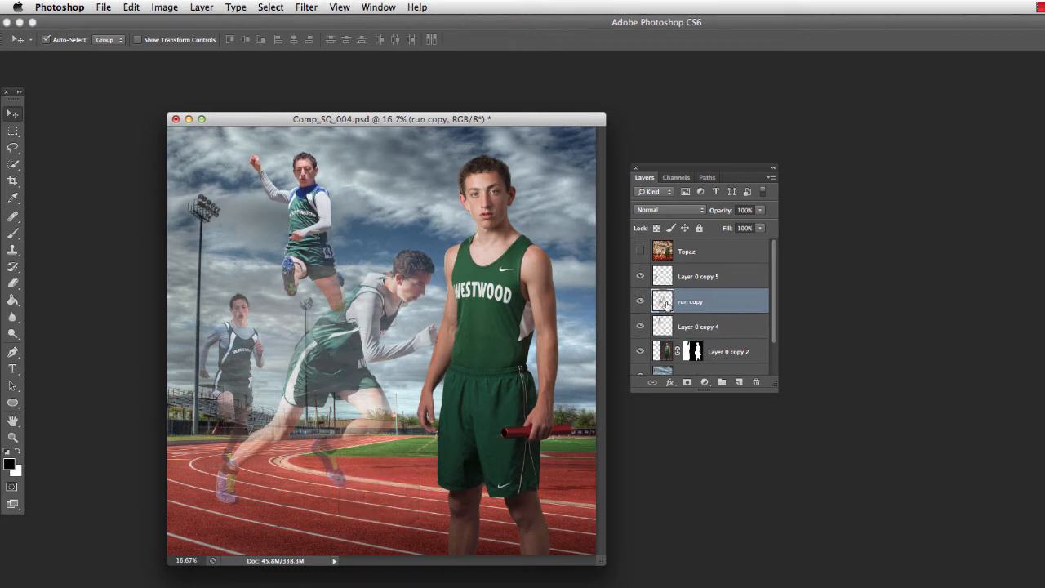
key(super+bracketright)
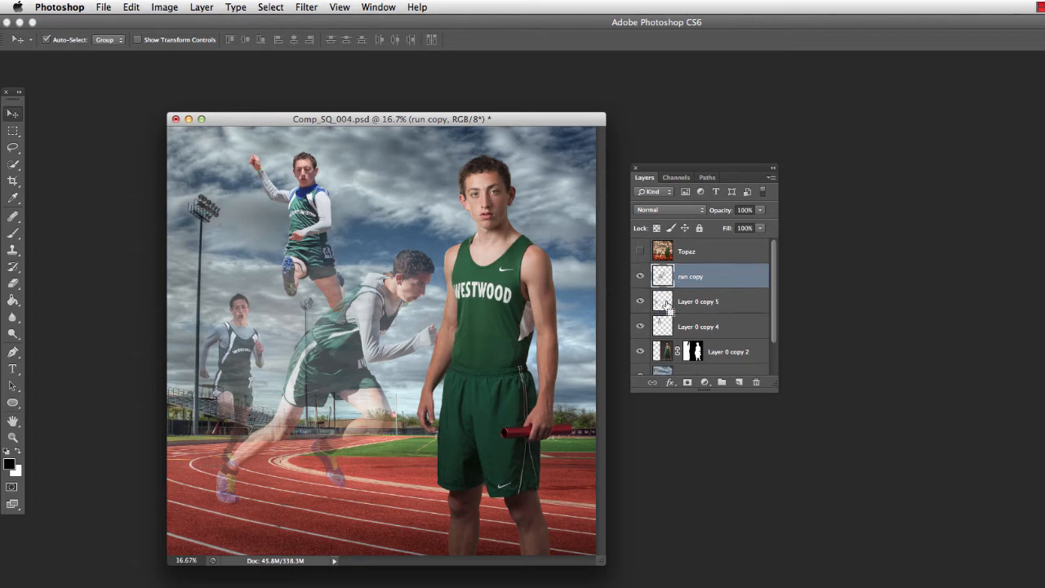
key(super+bracketright)
key(super+bracketleft)
key(super+bracketleft)
key(super+])
key(super+])
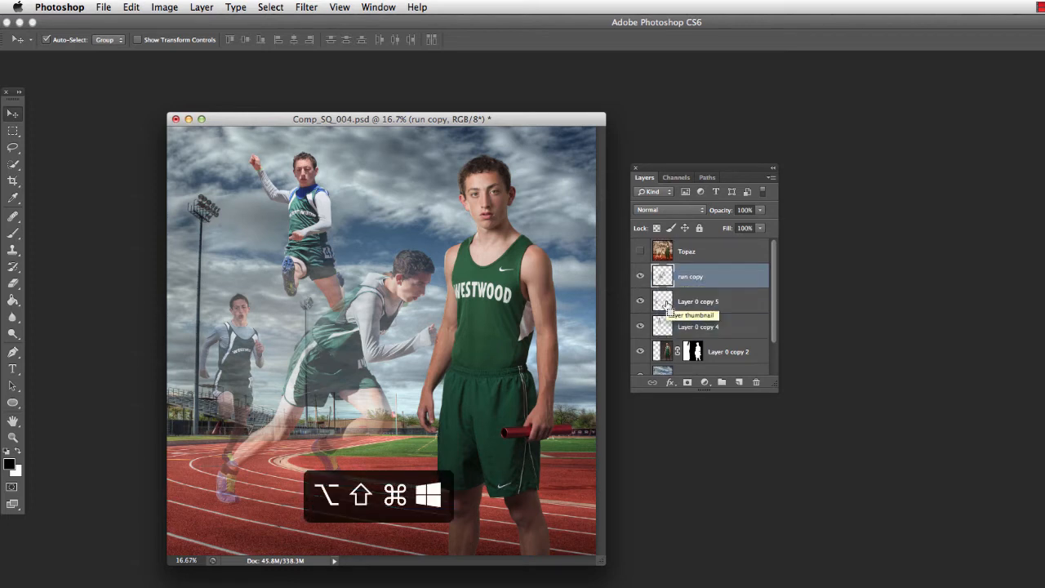
key(super+[)
key(super+[)
key(super+])
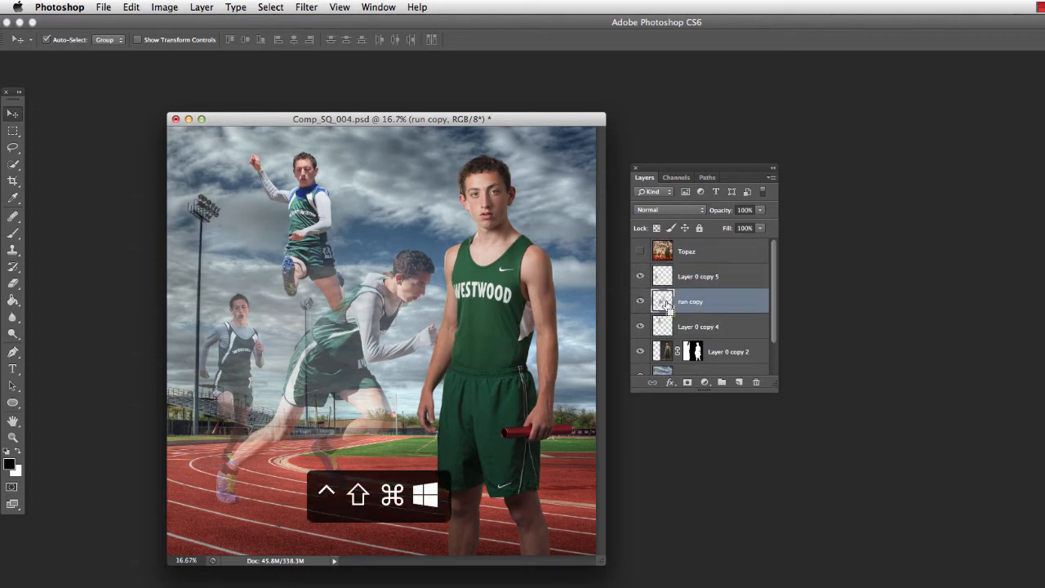
key(super+[)
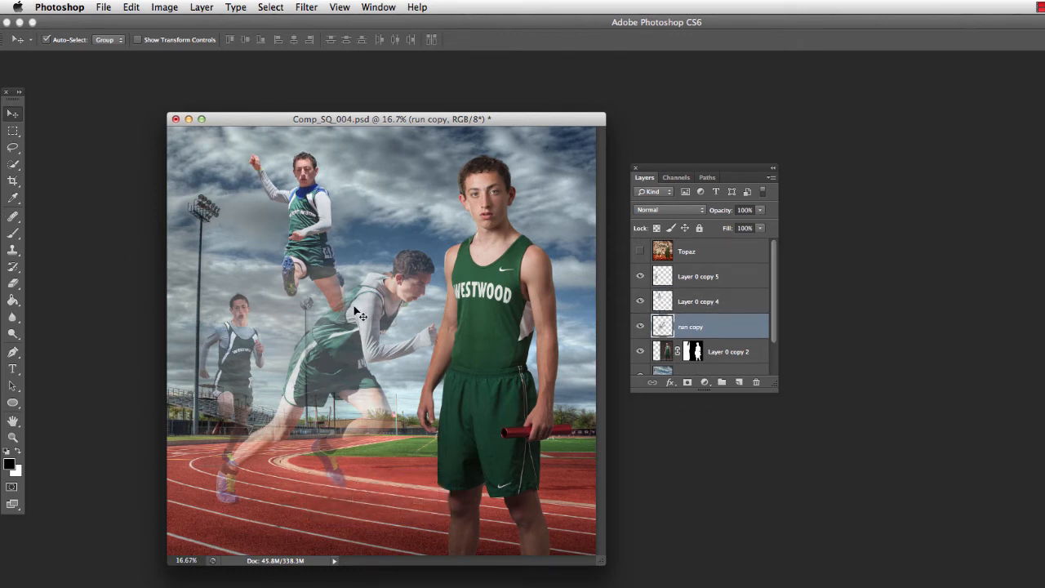
key(super+])
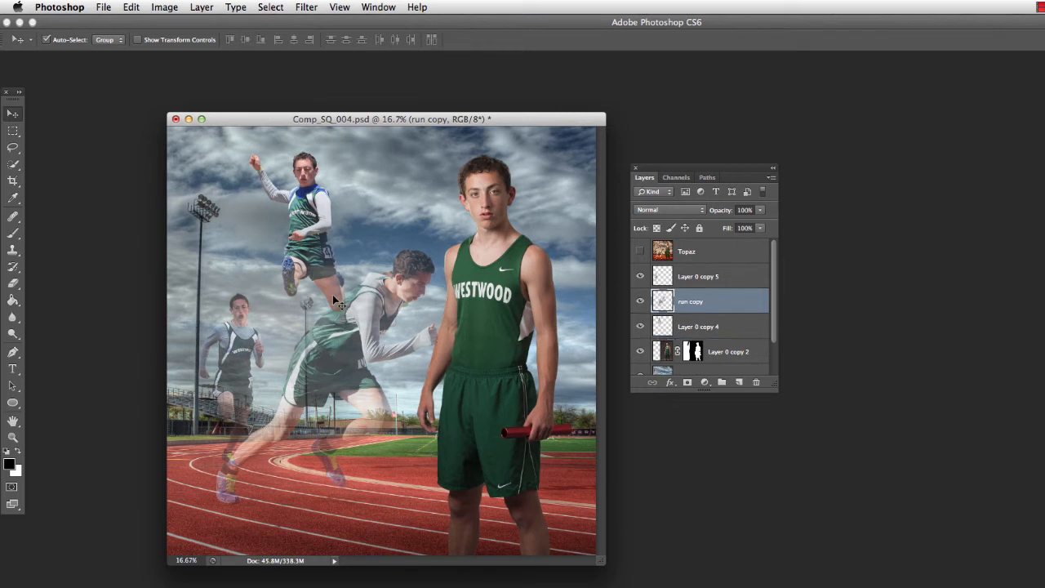
key(super+])
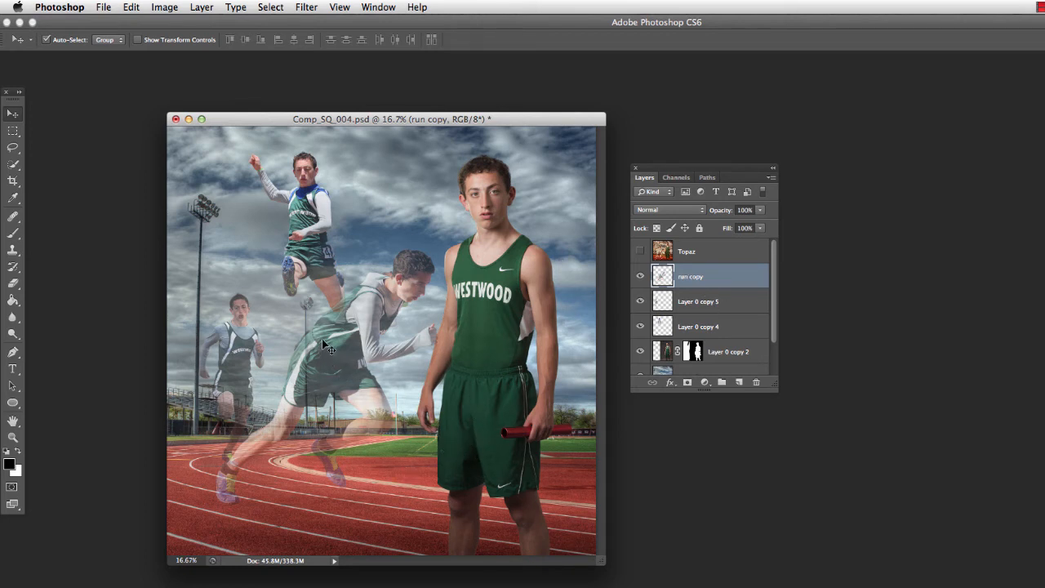
Select the jumping athlete's Layer 0 copy 4 and shift it up and down the stack, returning it directly above Layer 0 copy 2
click(326, 266)
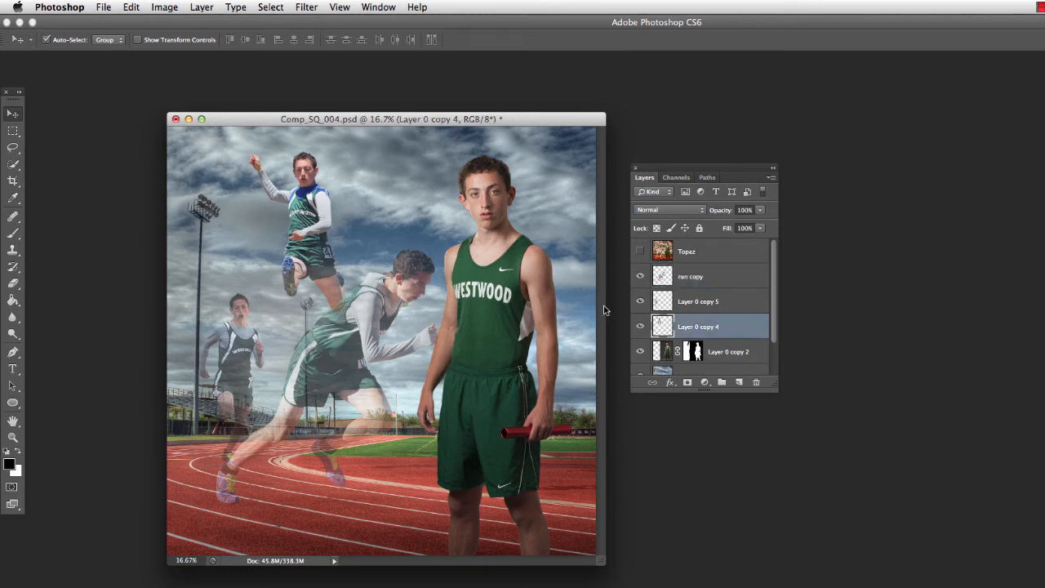
key(super+bracketright)
key(super+bracketright)
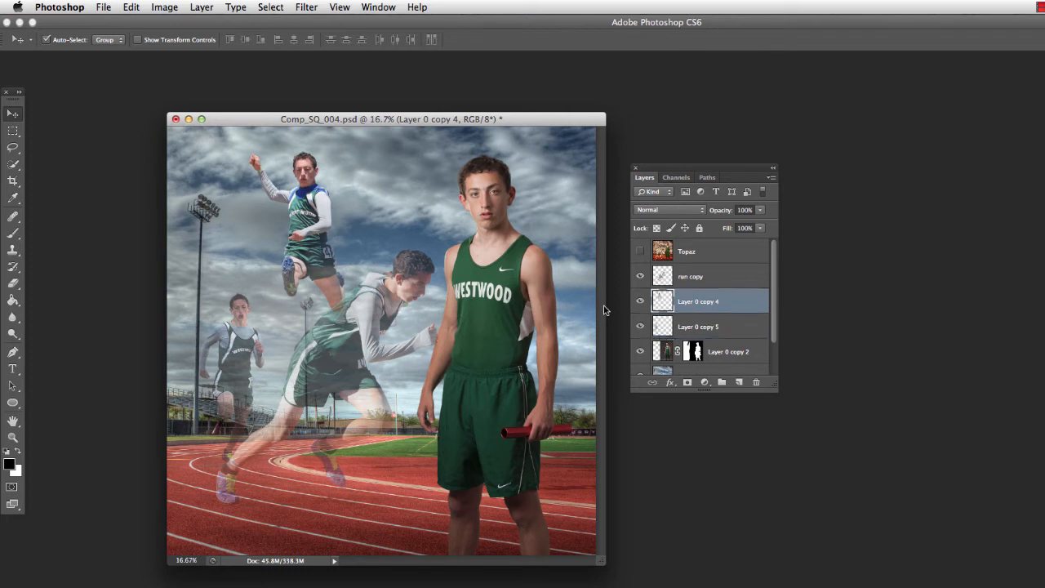
key(super+bracketleft)
key(super+bracketleft)
key(super+bracketright)
key(super+bracketright)
key(super+bracketright)
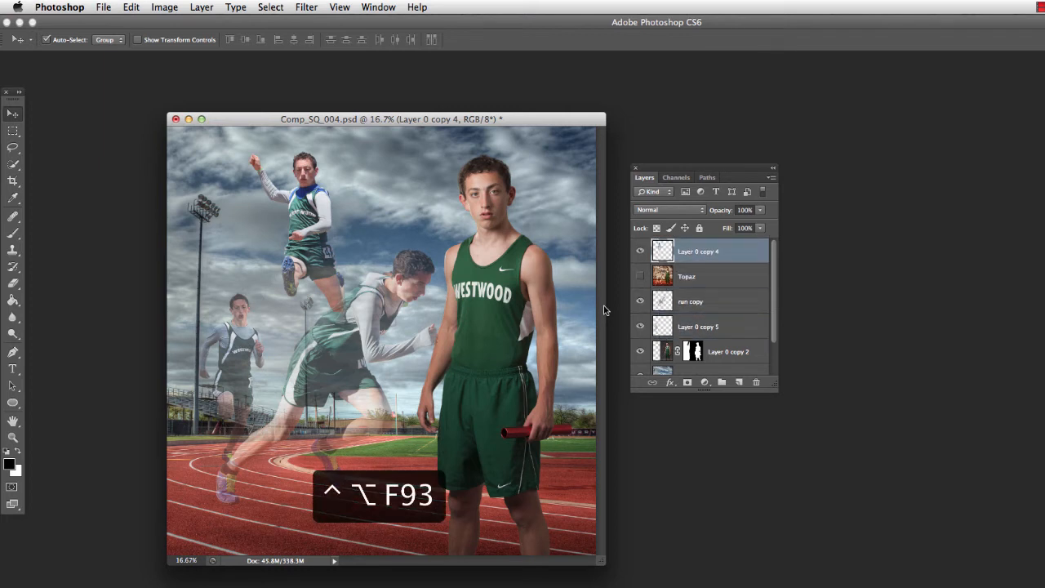
key(super+bracketleft)
key(super+bracketleft)
key(super+bracketleft)
key(super+bracketright)
key(super+bracketright)
key(ctrl+alt+super+bracketleft)
key(ctrl+alt+super+bracketleft)
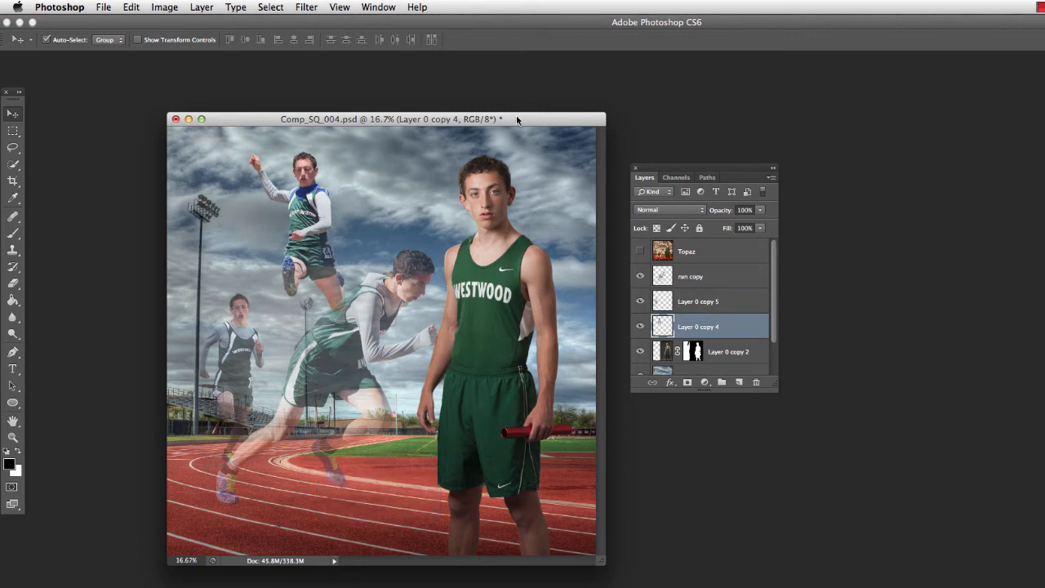
Select Layer 0 copy 2 with the standing athlete and toggle its visibility off and back on
drag(516, 120, 489, 126)
mouse_move(708, 170)
mouse_down()
mouse_move(718, 169)
mouse_move(707, 168)
mouse_up()
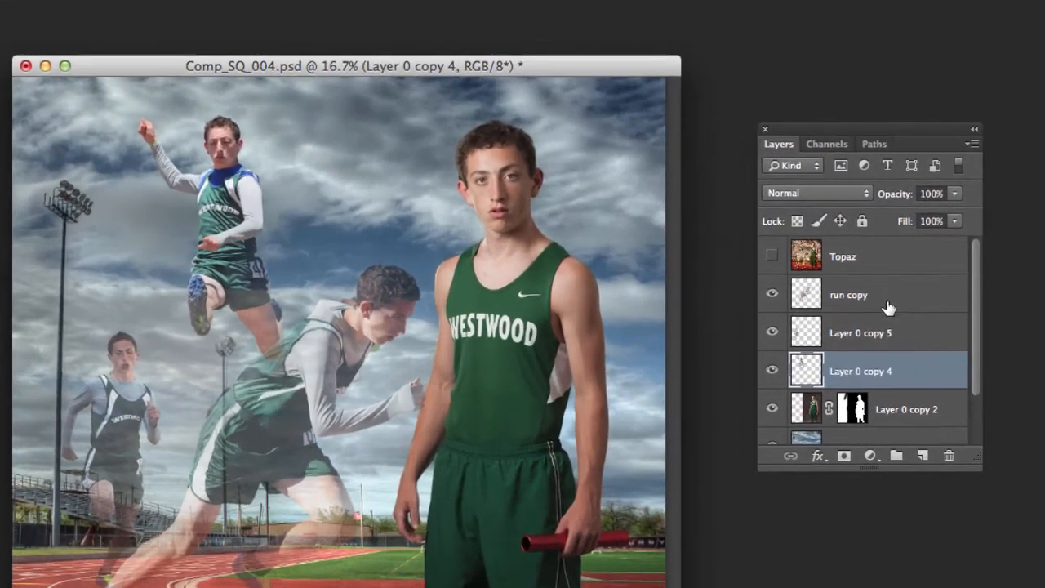
click(818, 408)
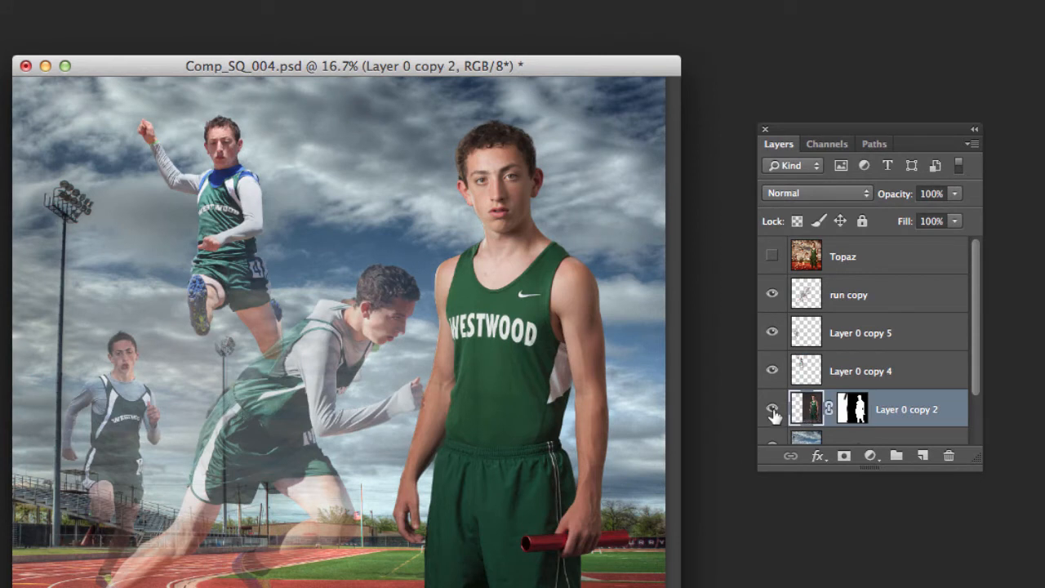
click(771, 408)
click(772, 408)
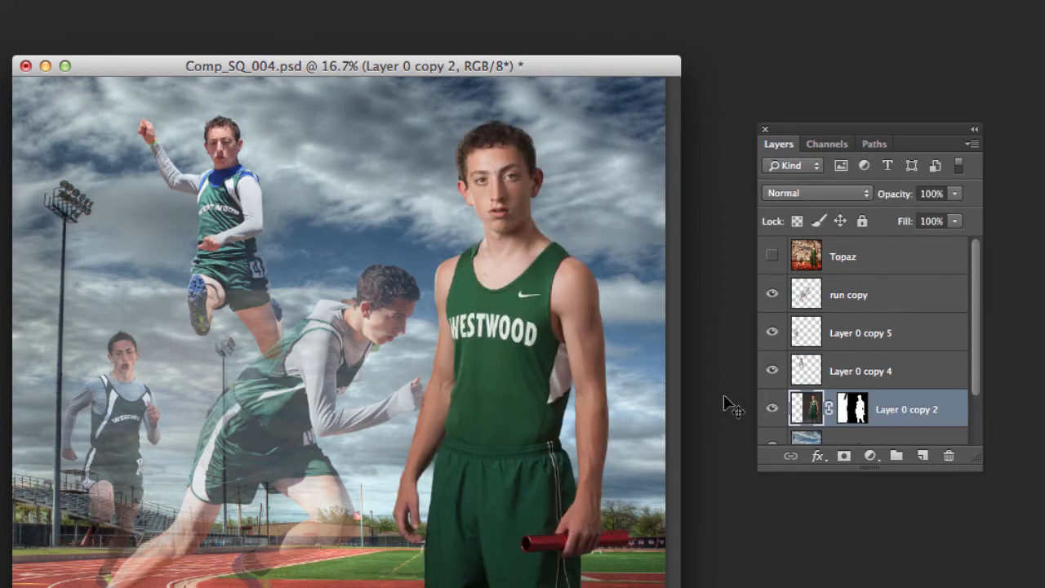
Vary the opacity of Layer 0 copy 2 to 13%, then 69%, and restore it to 100%
click(954, 194)
mouse_move(953, 210)
mouse_down()
mouse_move(888, 213)
mouse_move(974, 210)
mouse_up()
drag(814, 130, 802, 122)
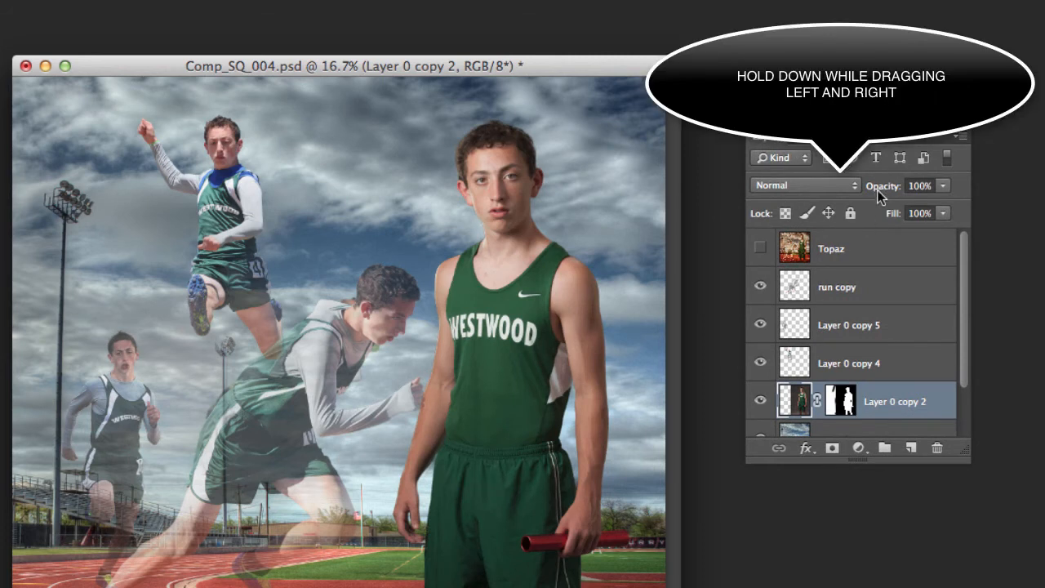
drag(881, 191, 821, 201)
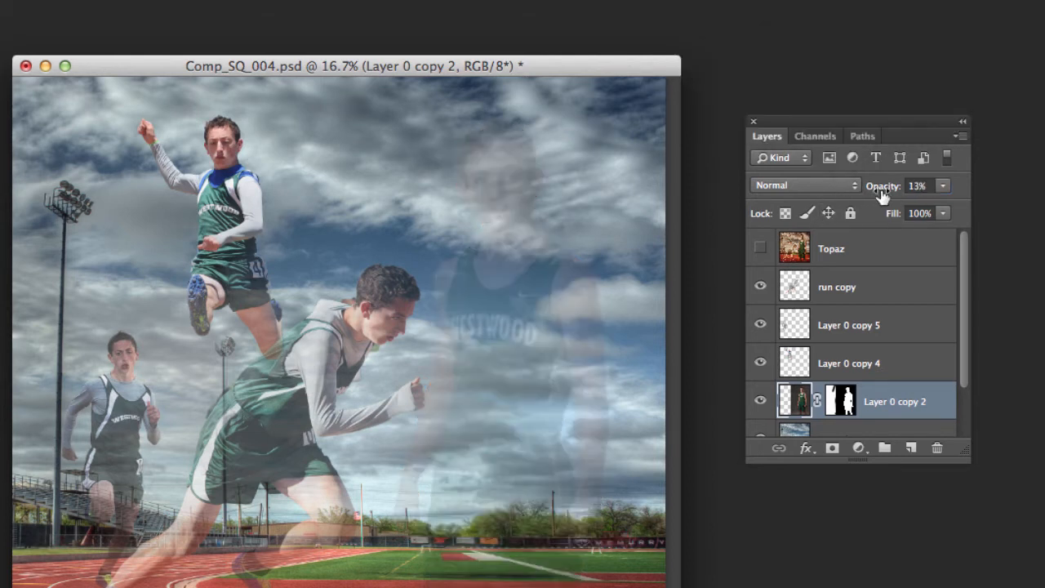
drag(883, 187, 937, 217)
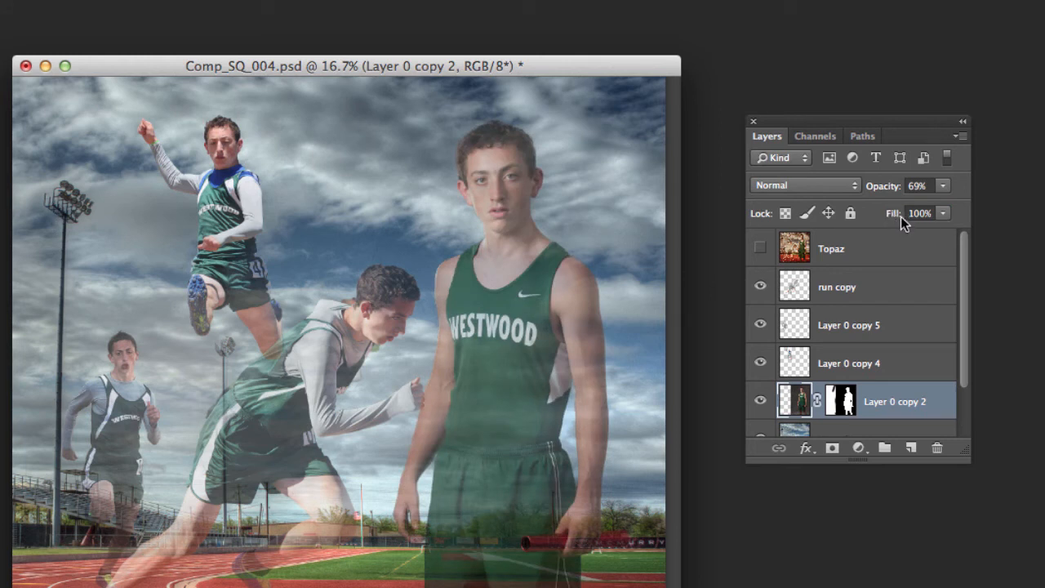
drag(893, 186, 968, 199)
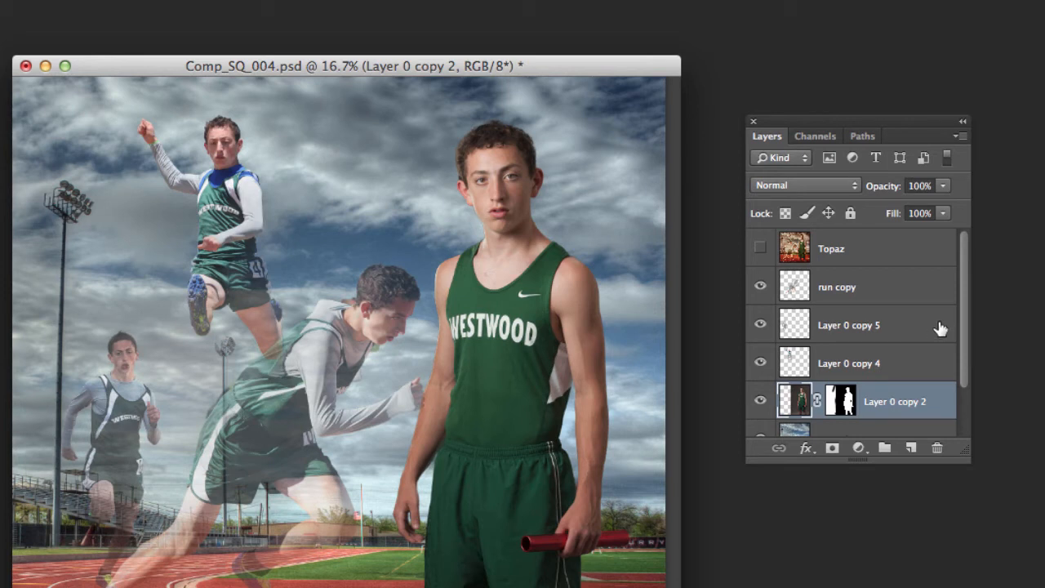
Reposition the composite window and the Layers panel, and enlarge the panel to show every layer down to Background
drag(483, 65, 442, 60)
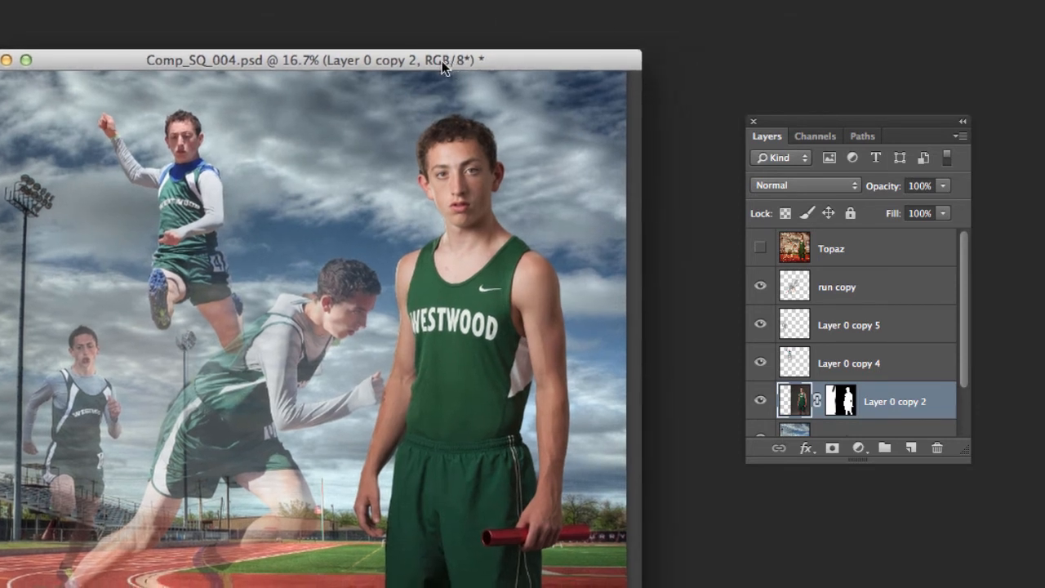
drag(903, 115, 870, 110)
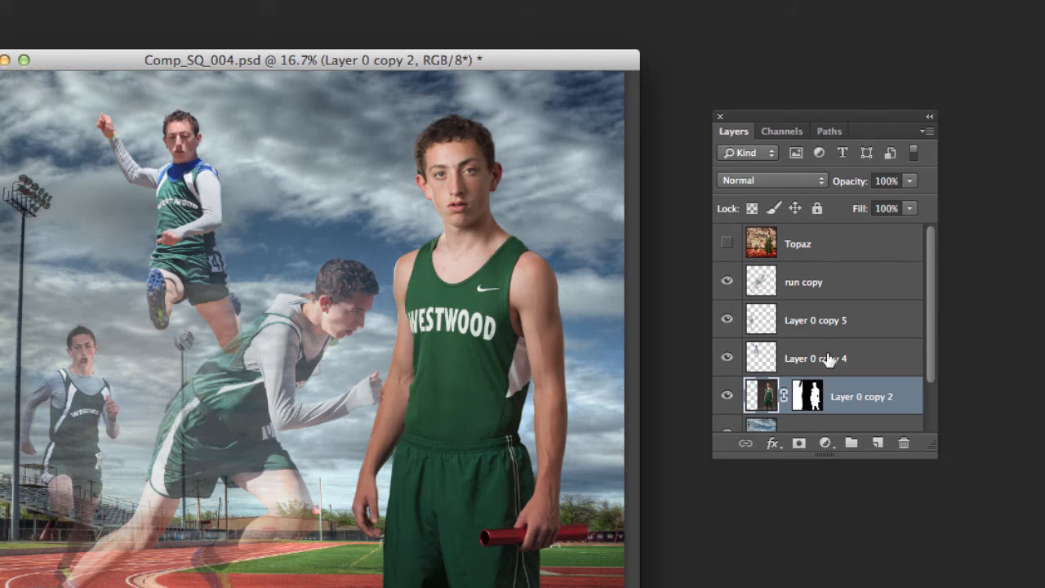
drag(929, 451, 976, 581)
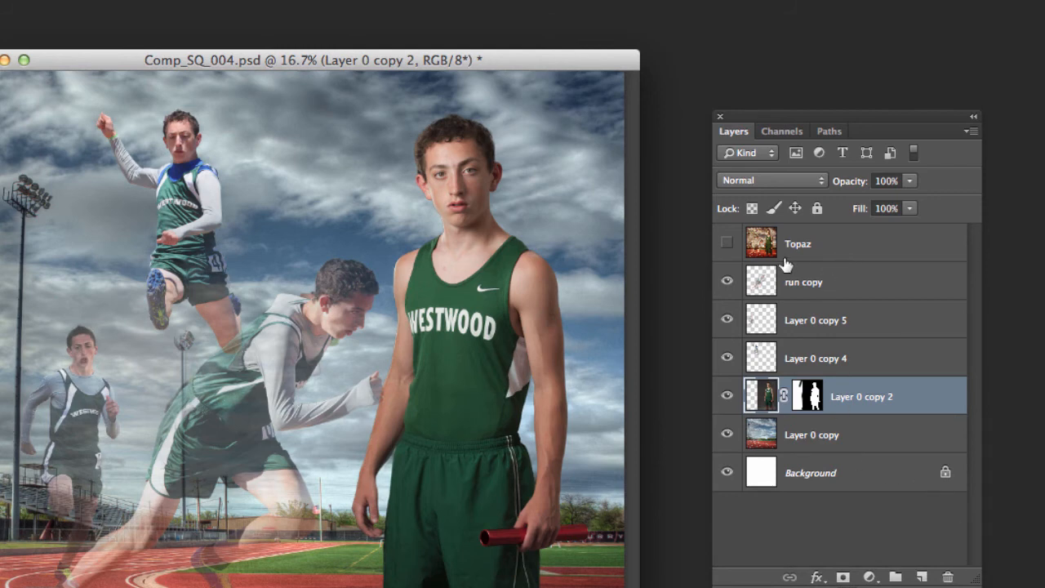
Toggle the Topaz layer on and off to compare its effect, and delete the layer
click(726, 245)
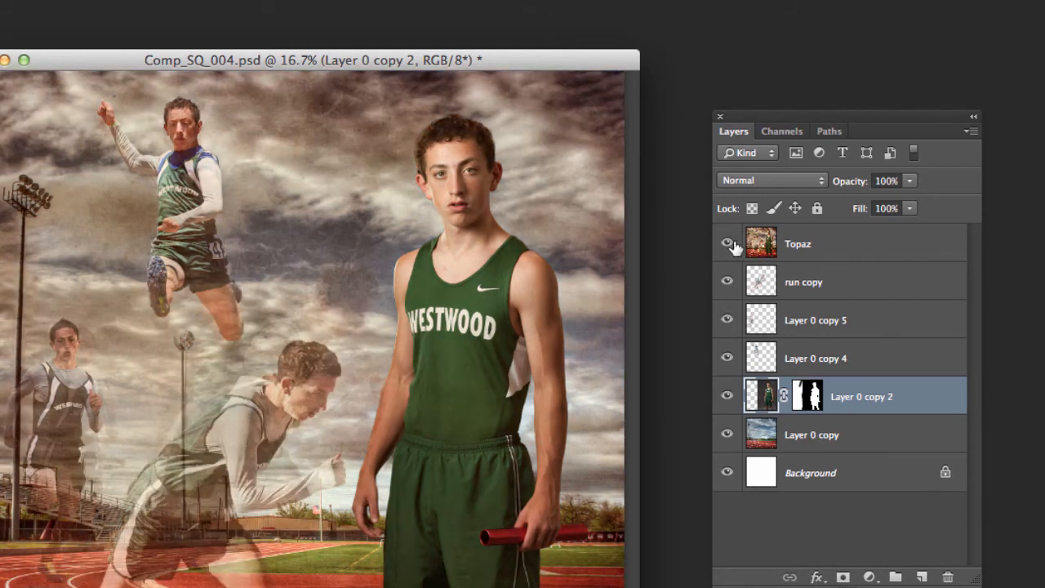
click(726, 245)
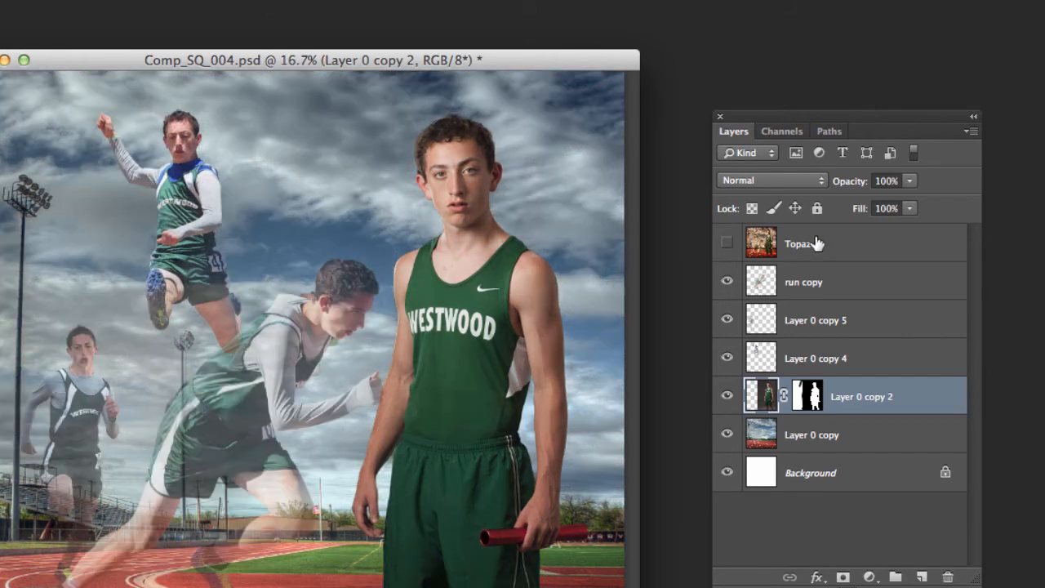
drag(807, 243, 946, 573)
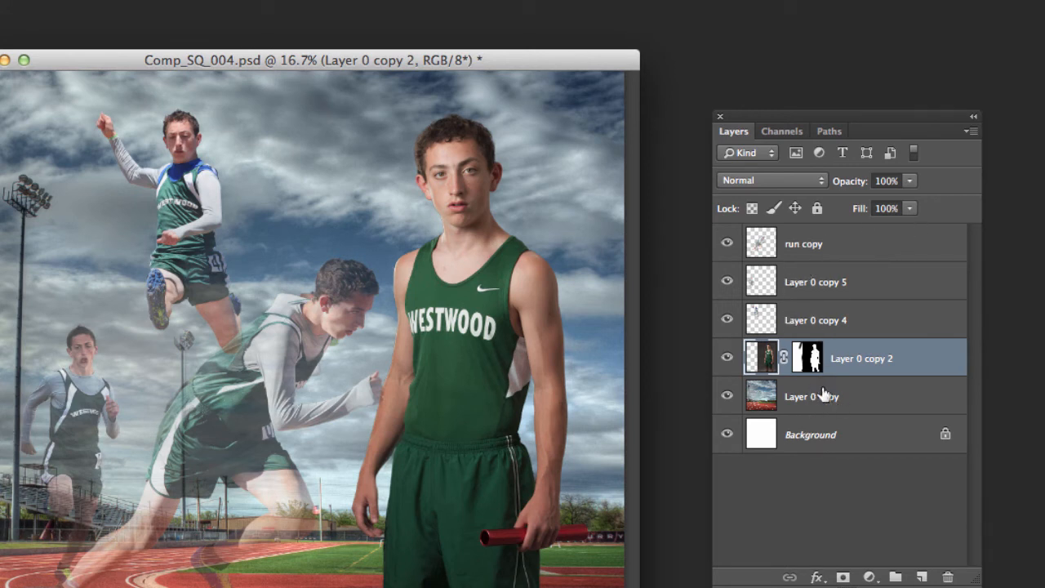
Select the run copy layer and stamp all visible layers into a new merged layer above it
click(873, 244)
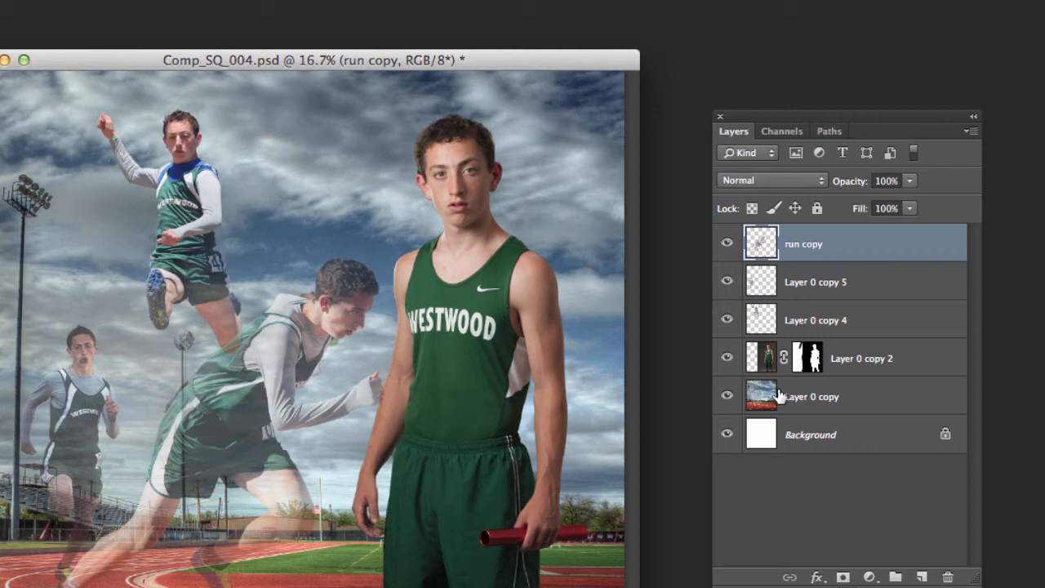
key(super+alt+shift+e)
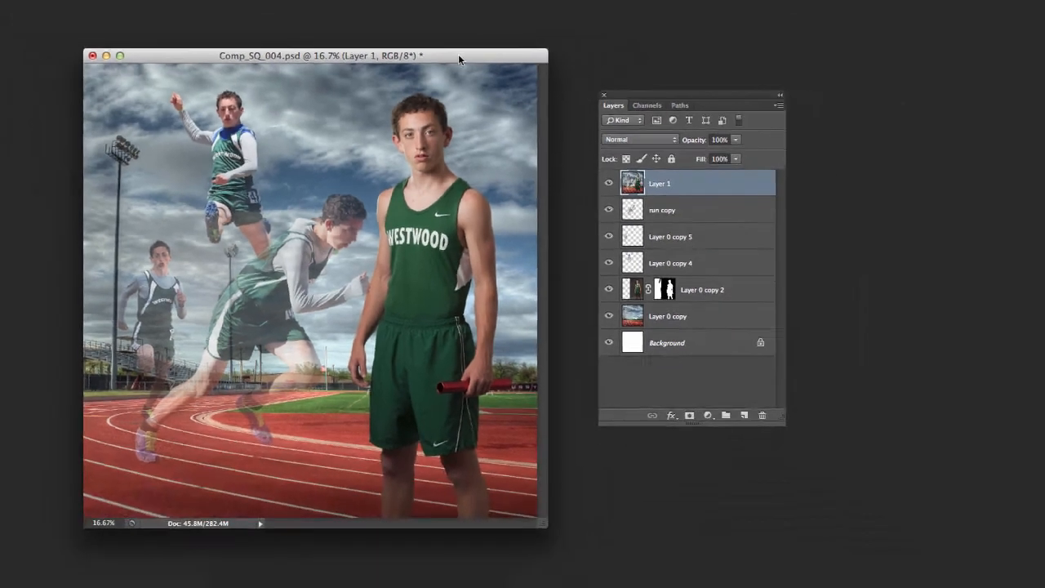
Move the composite window aside, bring the SSO_038.NEF portrait into view, and close that portrait without saving
drag(508, 59, 1044, 171)
drag(1044, 74, 321, 39)
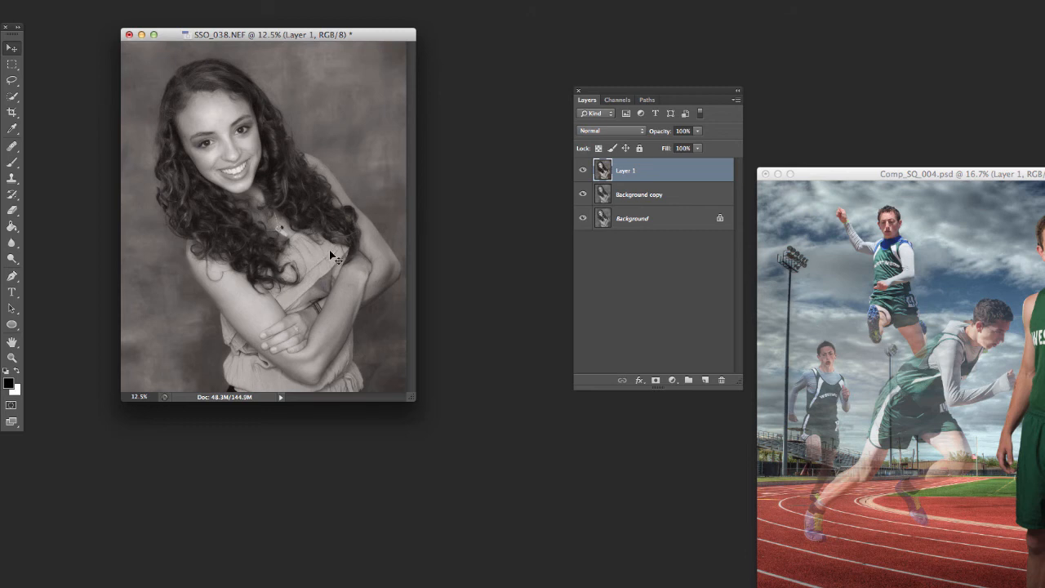
drag(311, 36, 308, 34)
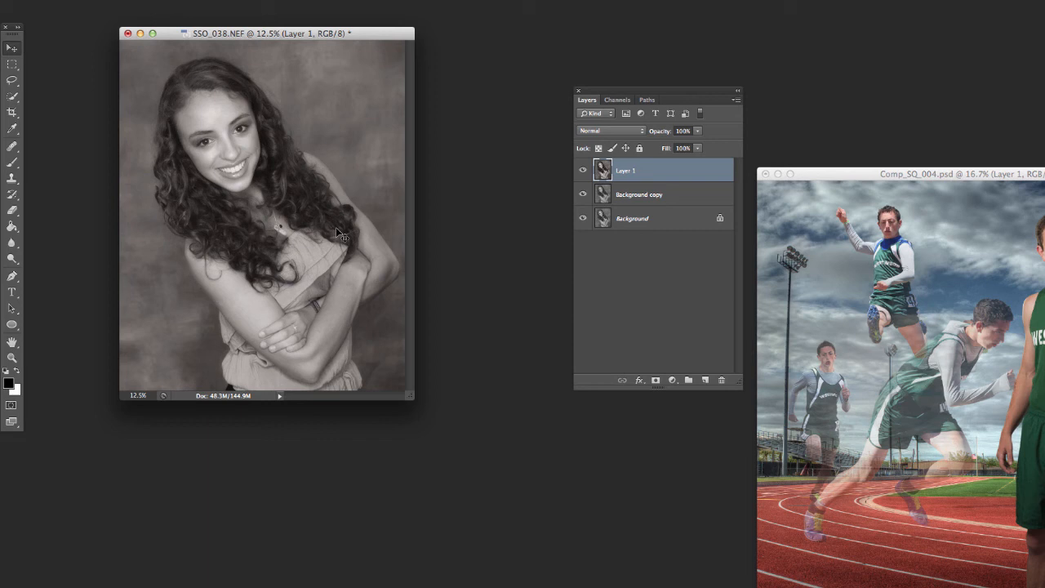
key(super+w)
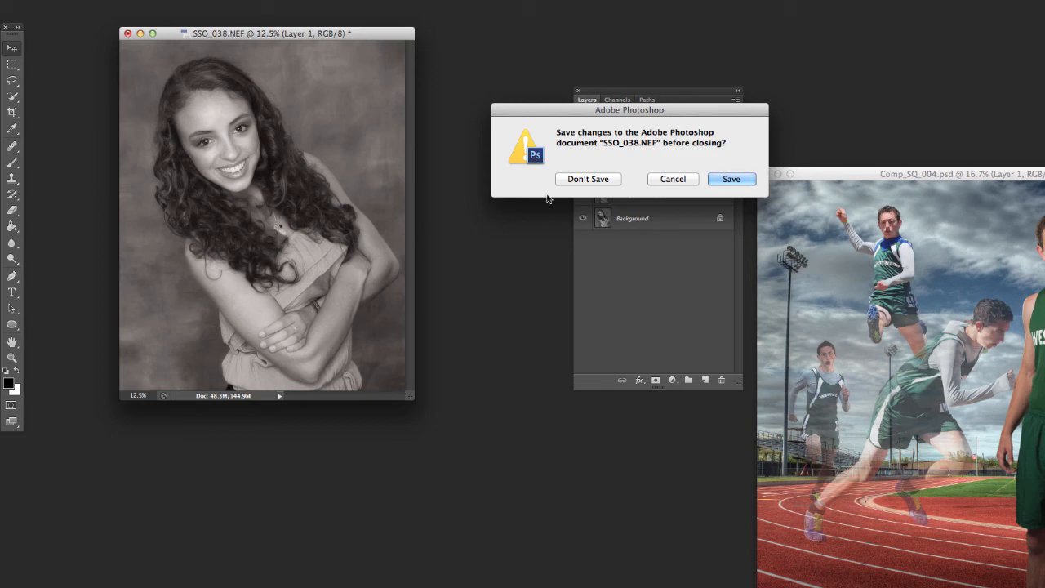
click(586, 178)
Switch to Bridge and back to Photoshop, and place the Comp_SQ_004.psd window beside the Layers panel
key(super+Tab)
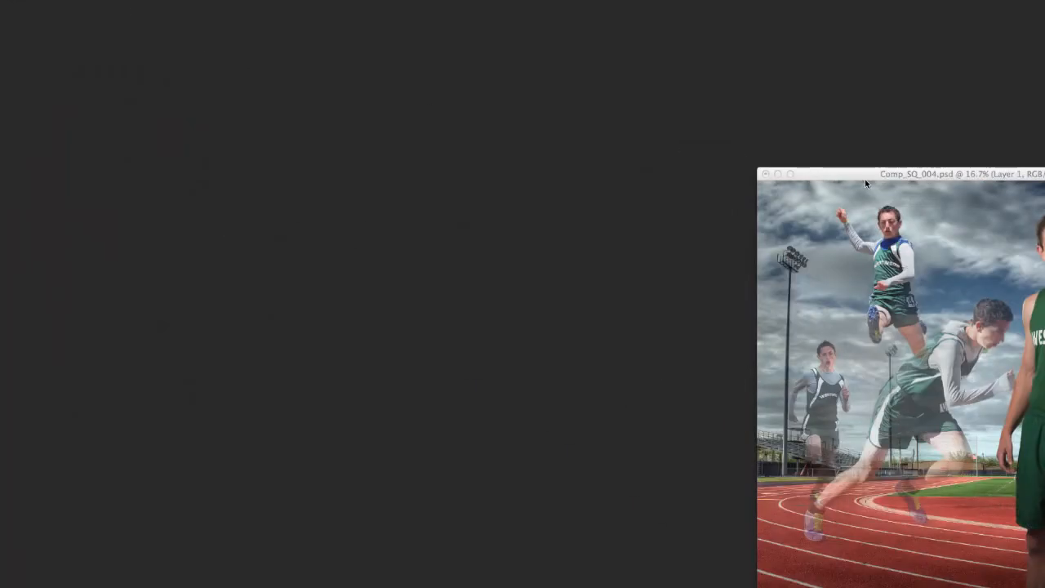
click(865, 179)
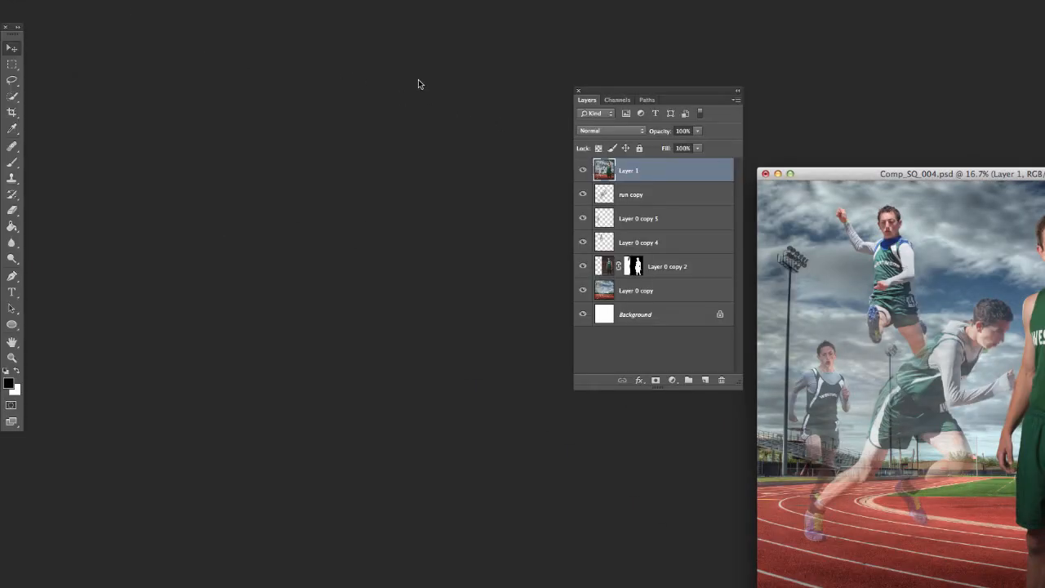
drag(834, 174, 188, 52)
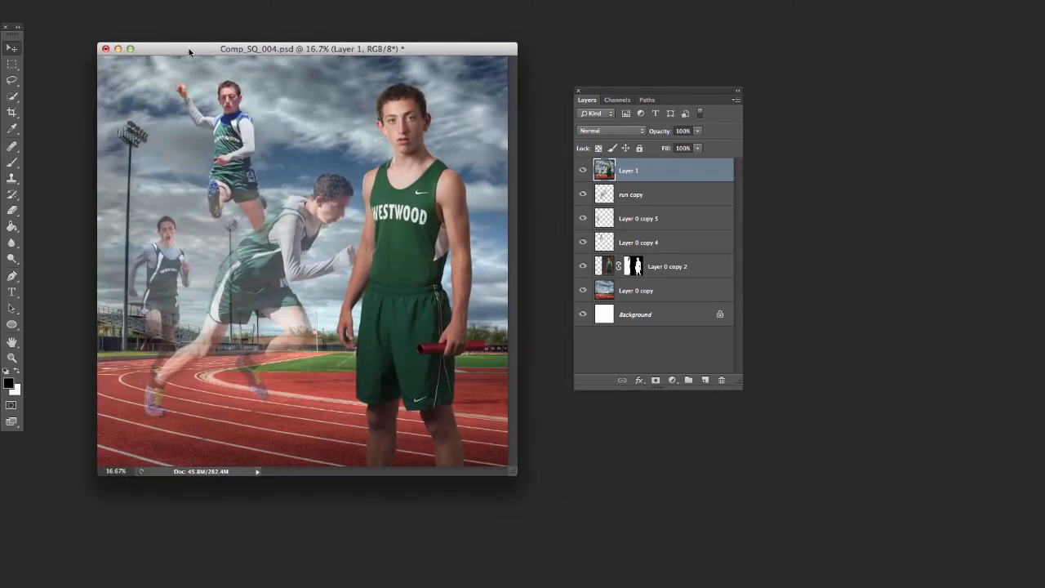